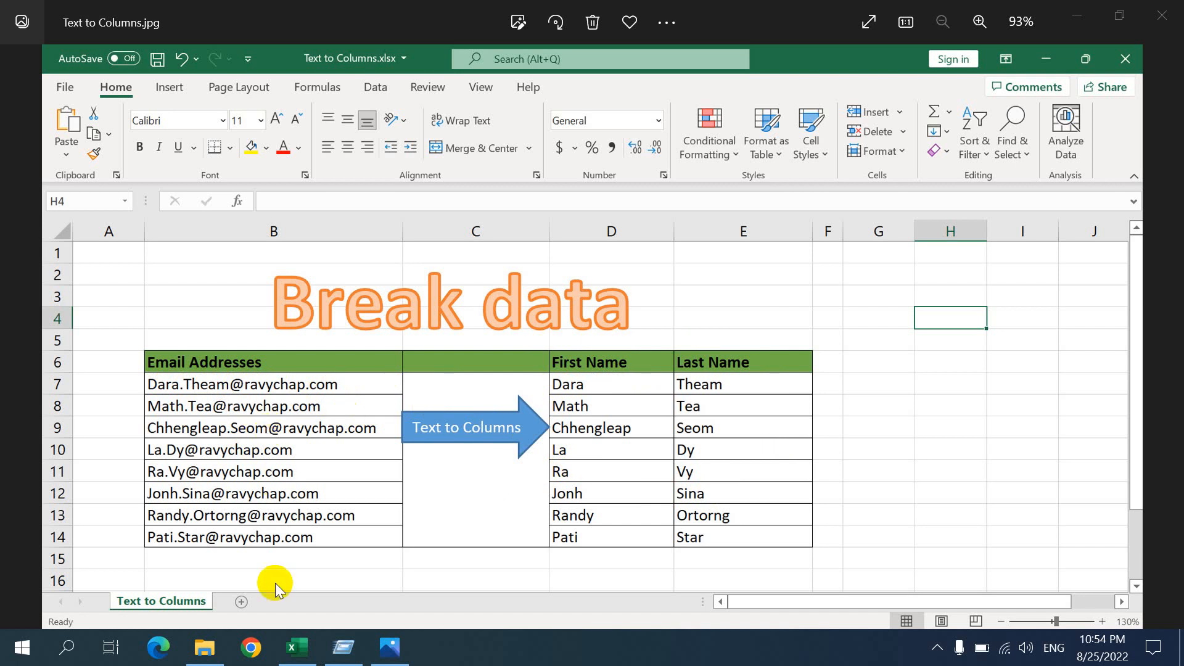
Switch to the Excel workbook and examine the first email address and the empty First Name and Last Name cells beside it
click(296, 658)
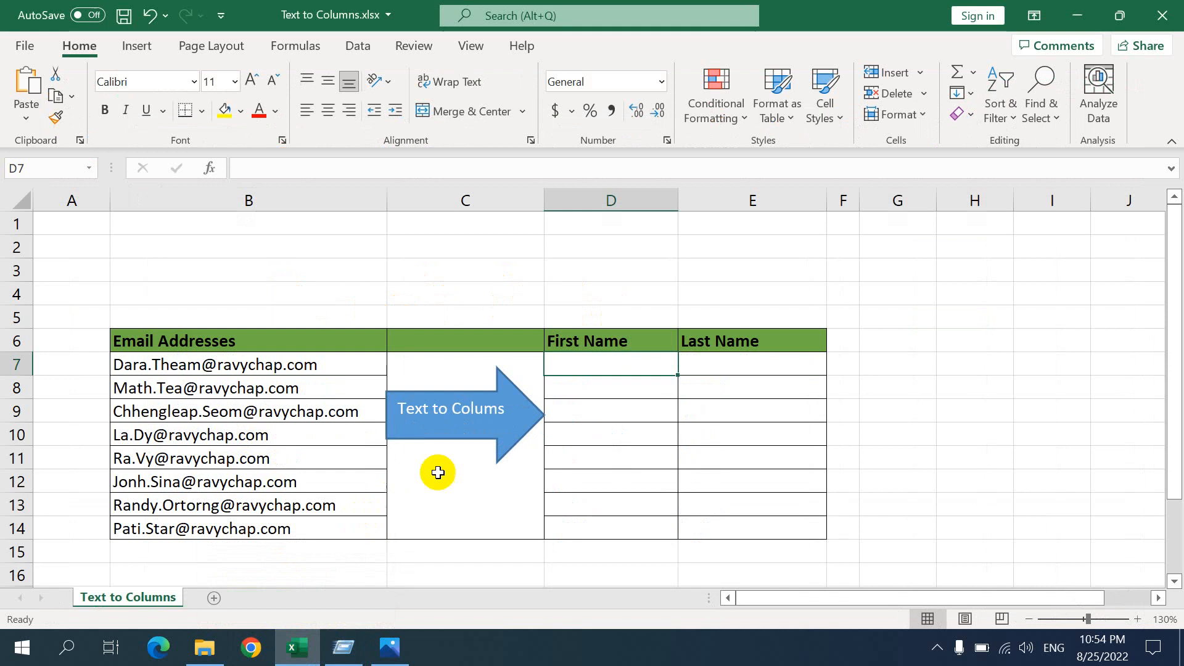
click(215, 363)
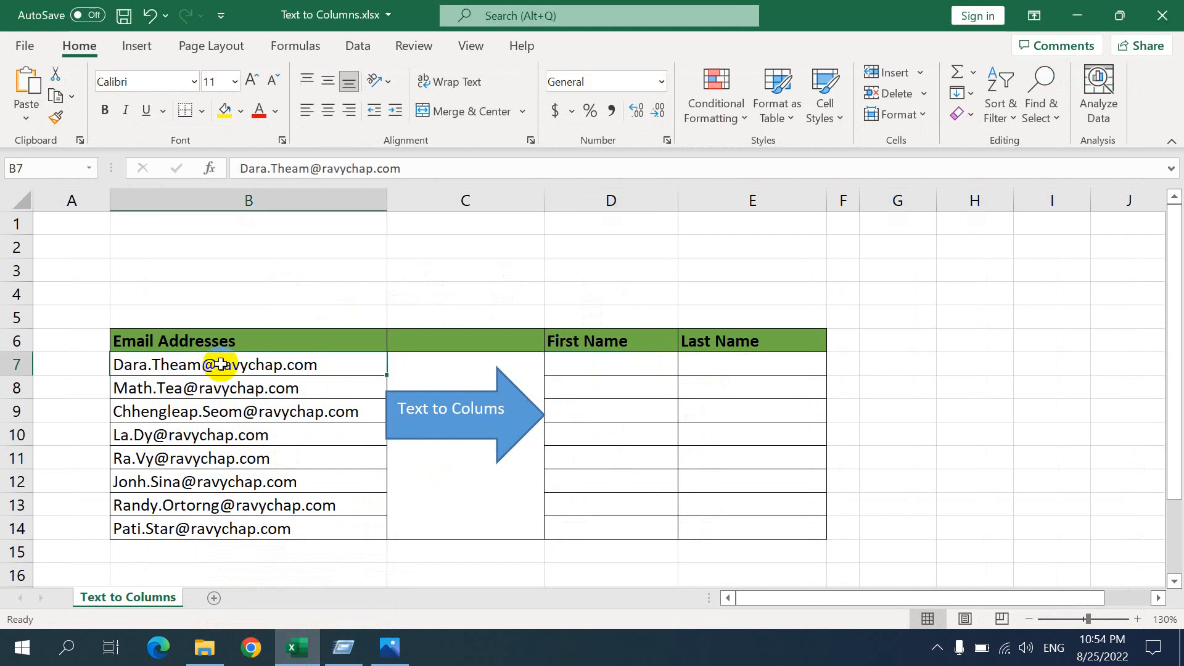
click(609, 367)
click(745, 371)
click(613, 362)
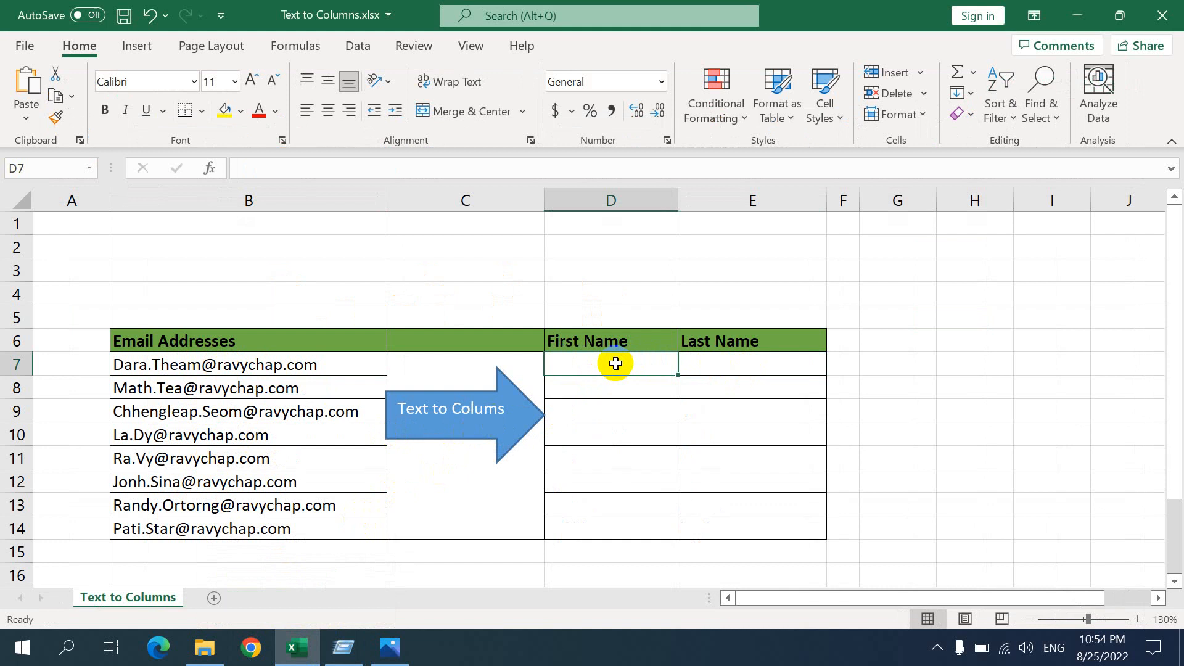
click(127, 365)
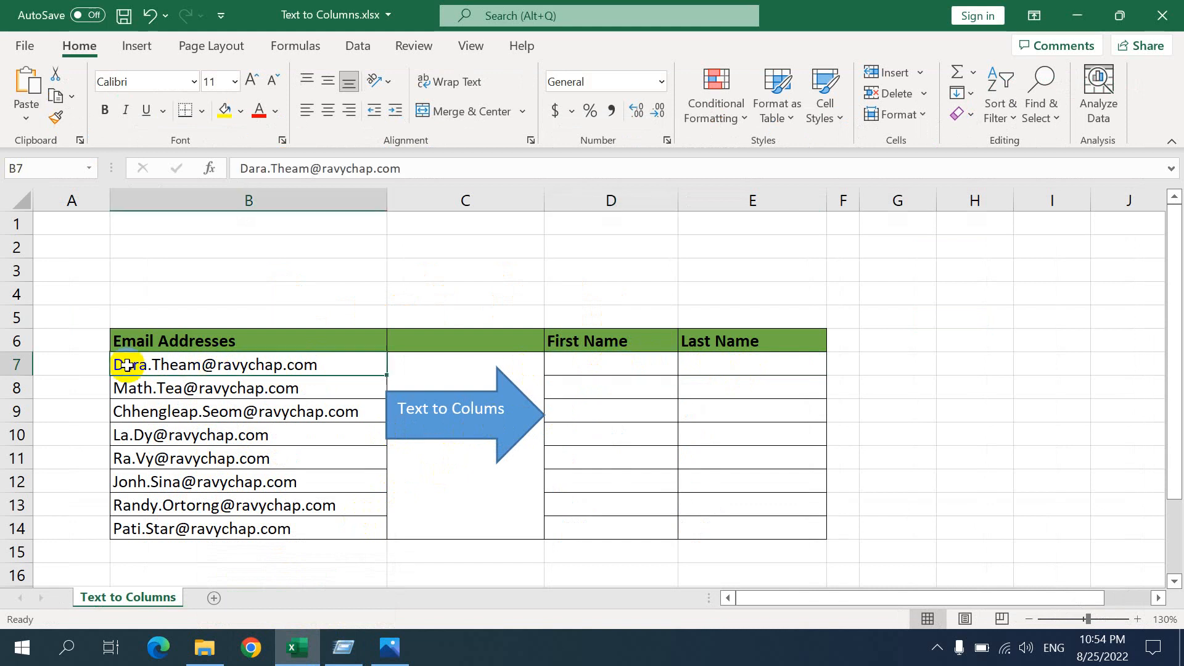
click(732, 370)
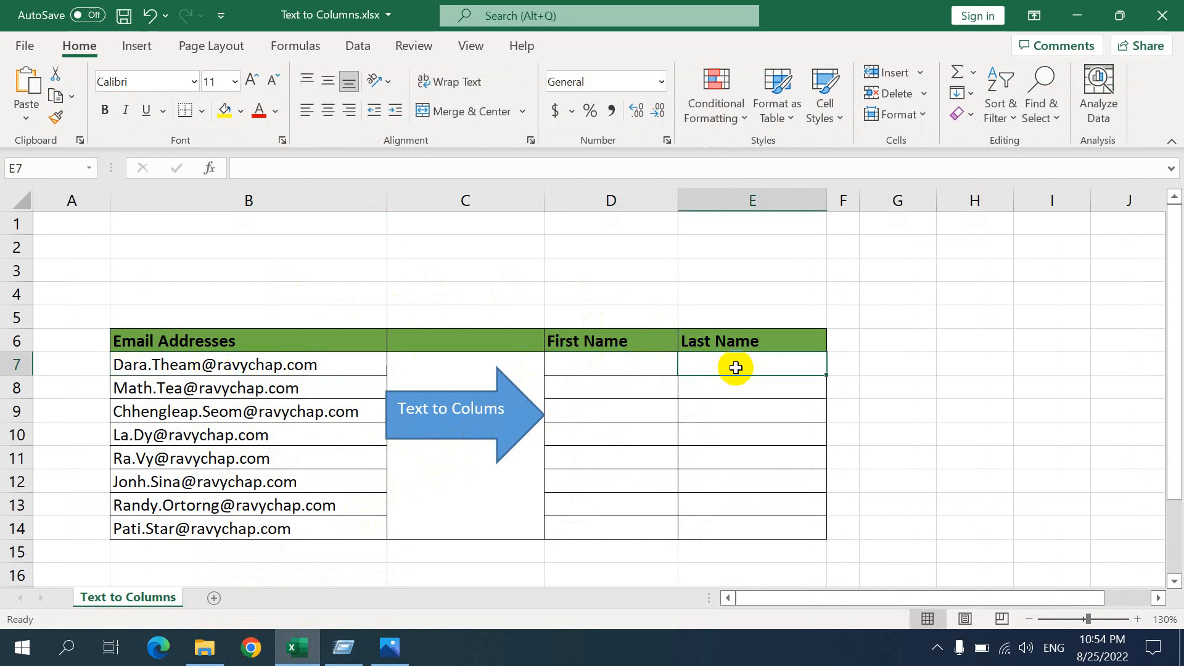
click(180, 365)
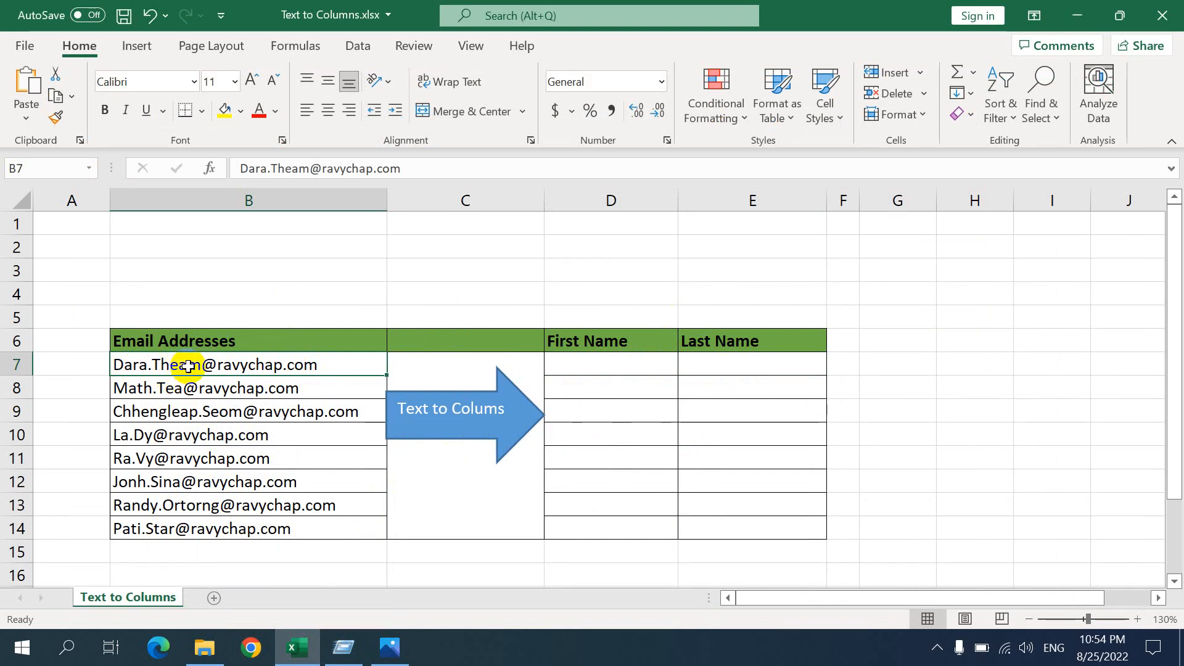
Start a Text to Columns conversion on the email addresses in B7:B14, keeping the Delimited data type
drag(188, 367, 198, 534)
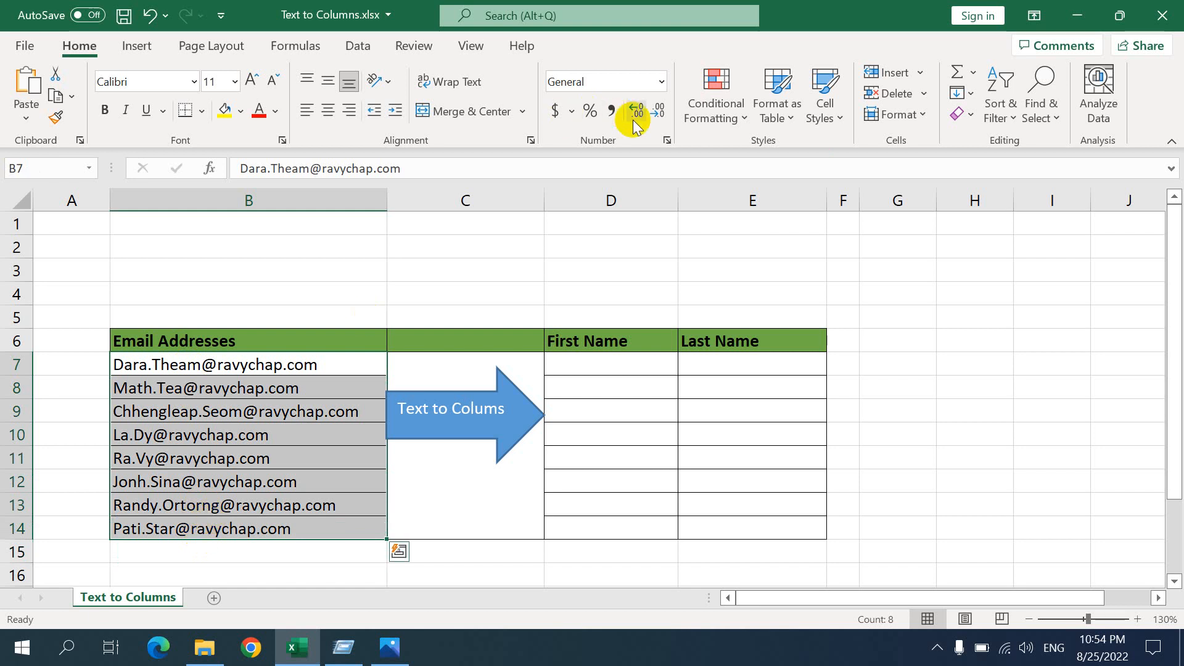
click(363, 46)
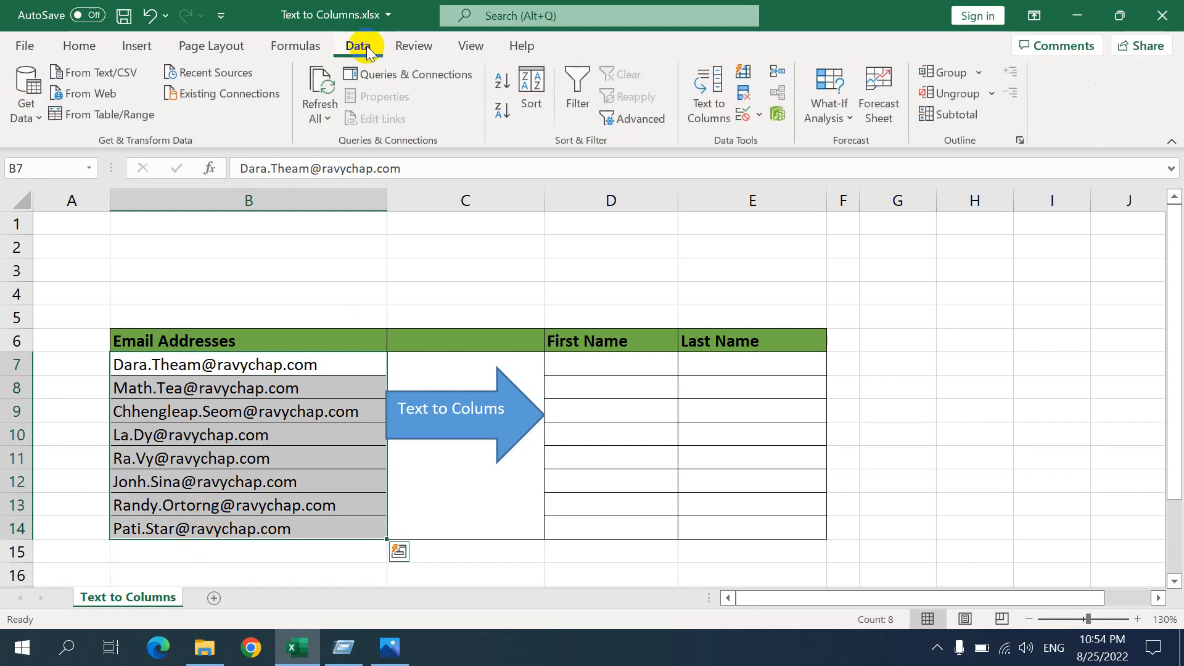
click(717, 96)
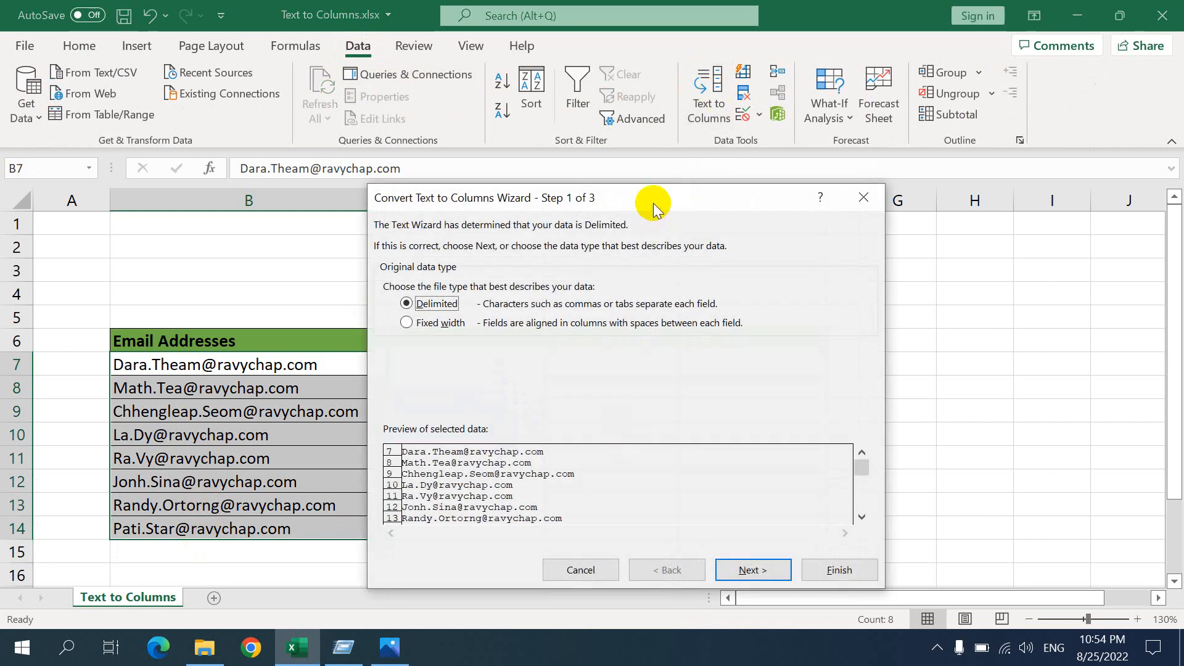
drag(654, 206, 705, 54)
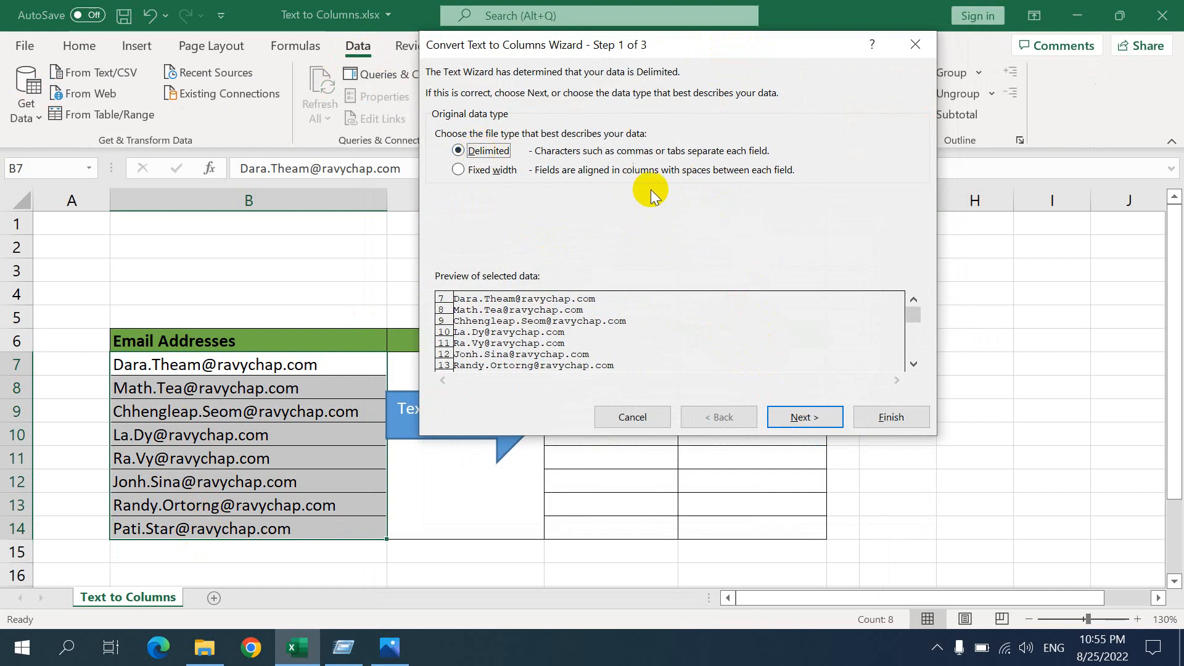
click(804, 418)
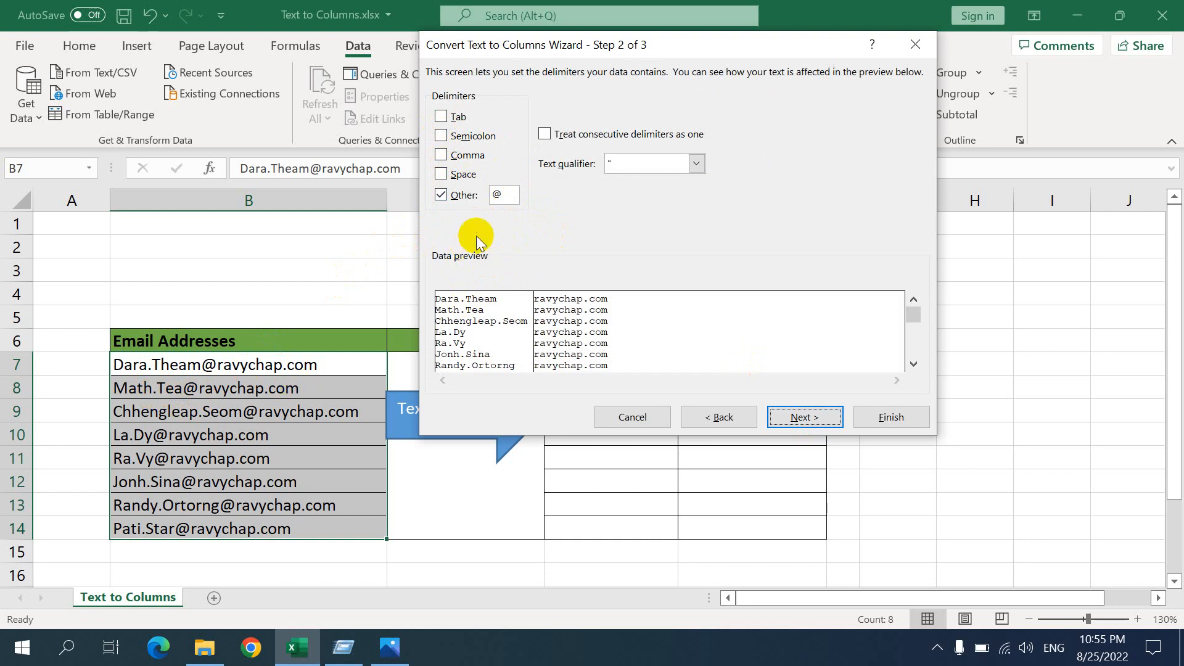
Try a period as the Other delimiter and restore the @ sign
drag(510, 196, 466, 198)
text(.)
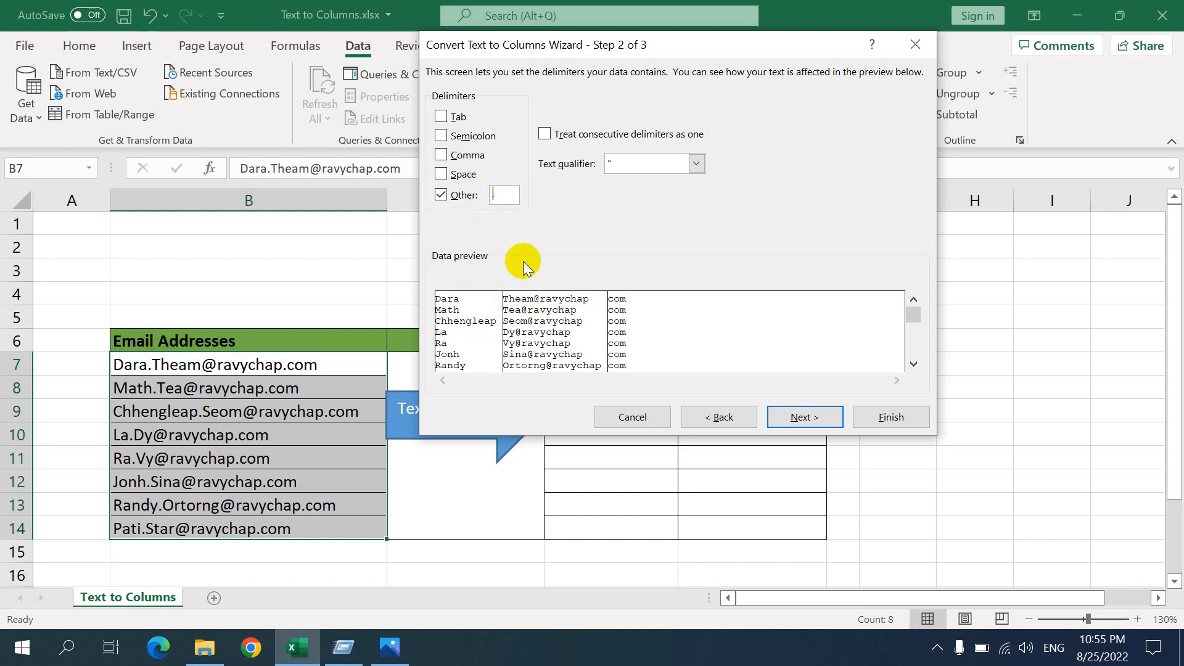
key(BackSpace)
text(@)
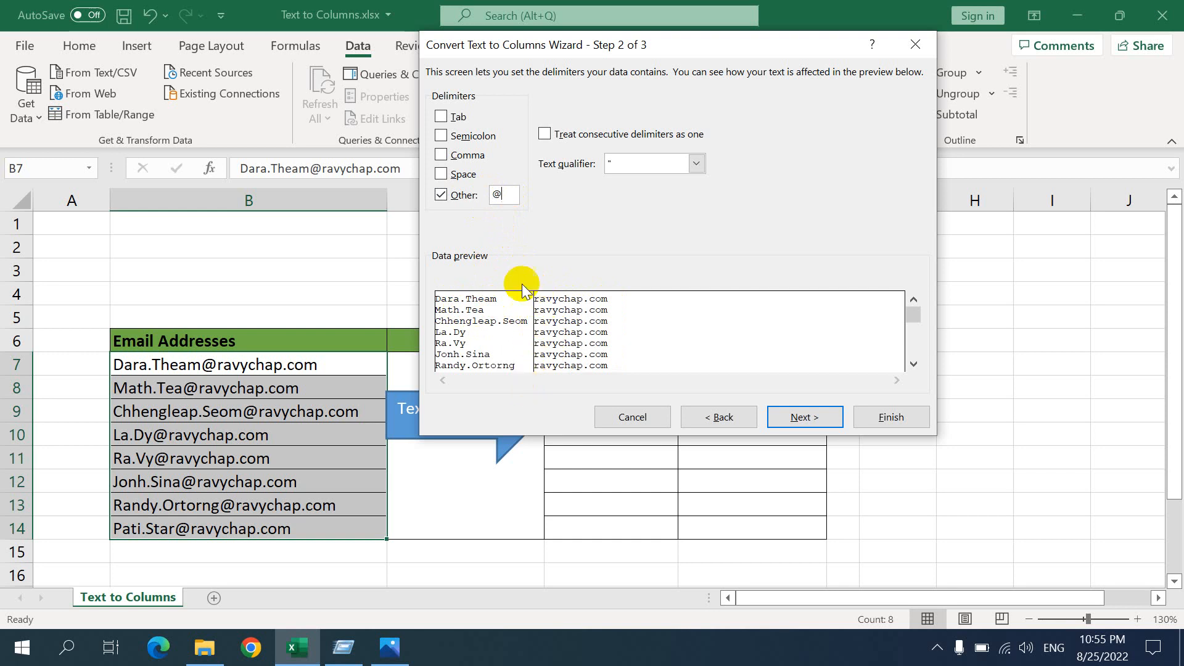
Set the Other delimiter to a period and proceed to the column data format stage
drag(512, 194, 476, 195)
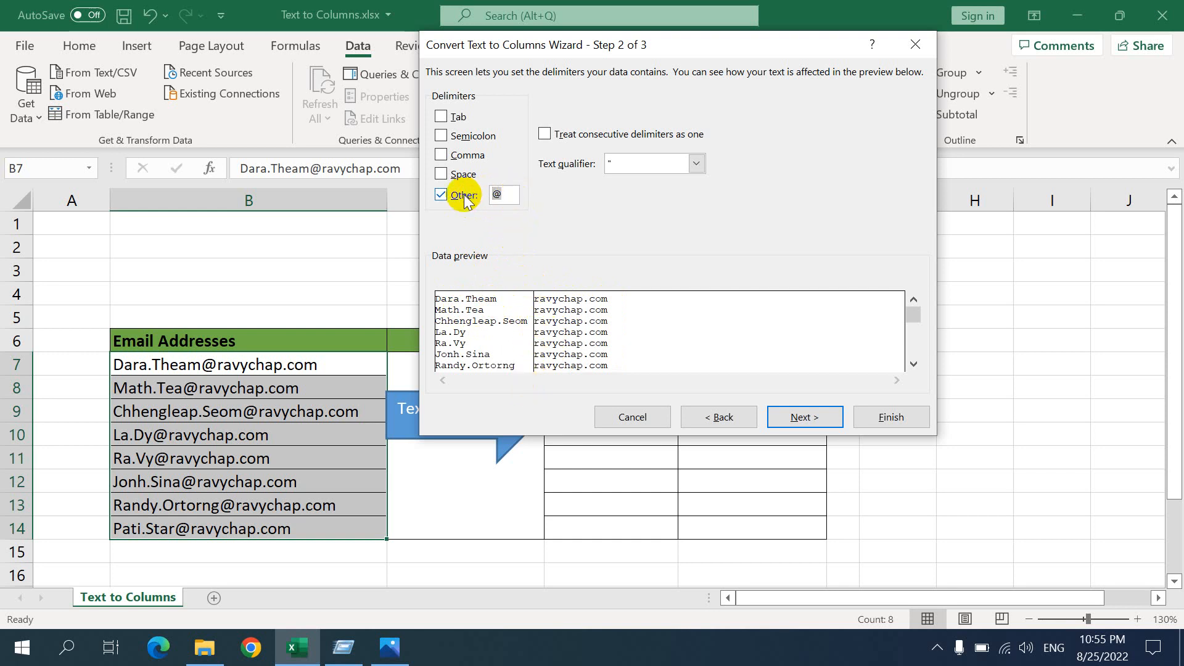
text(.)
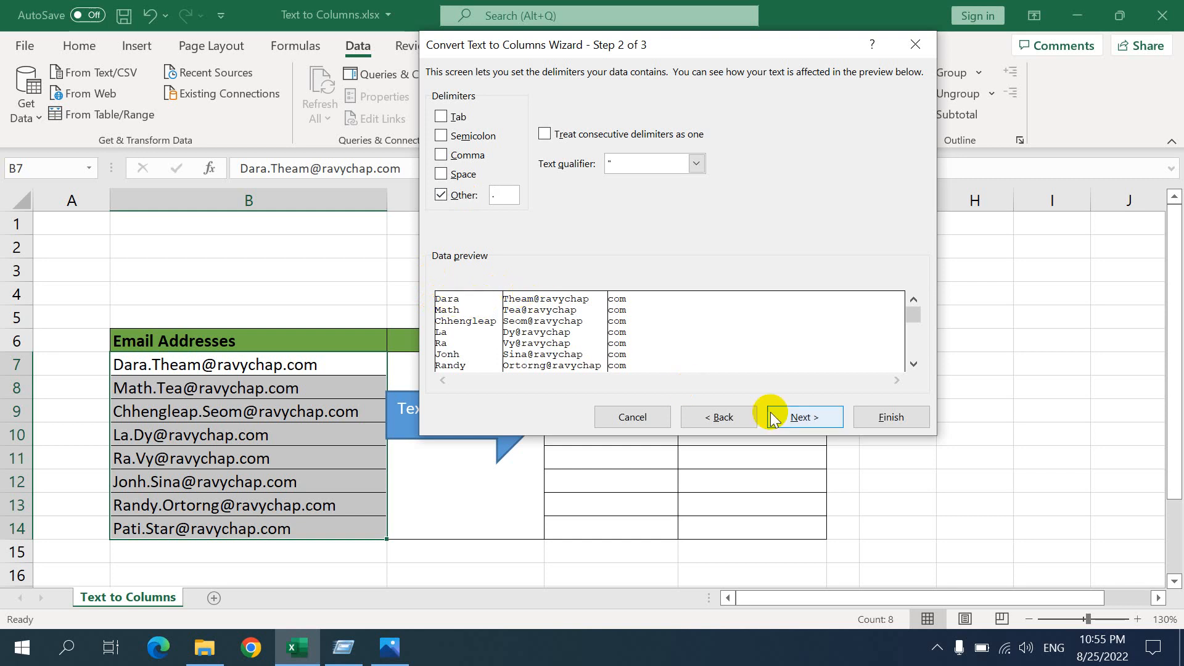
click(816, 423)
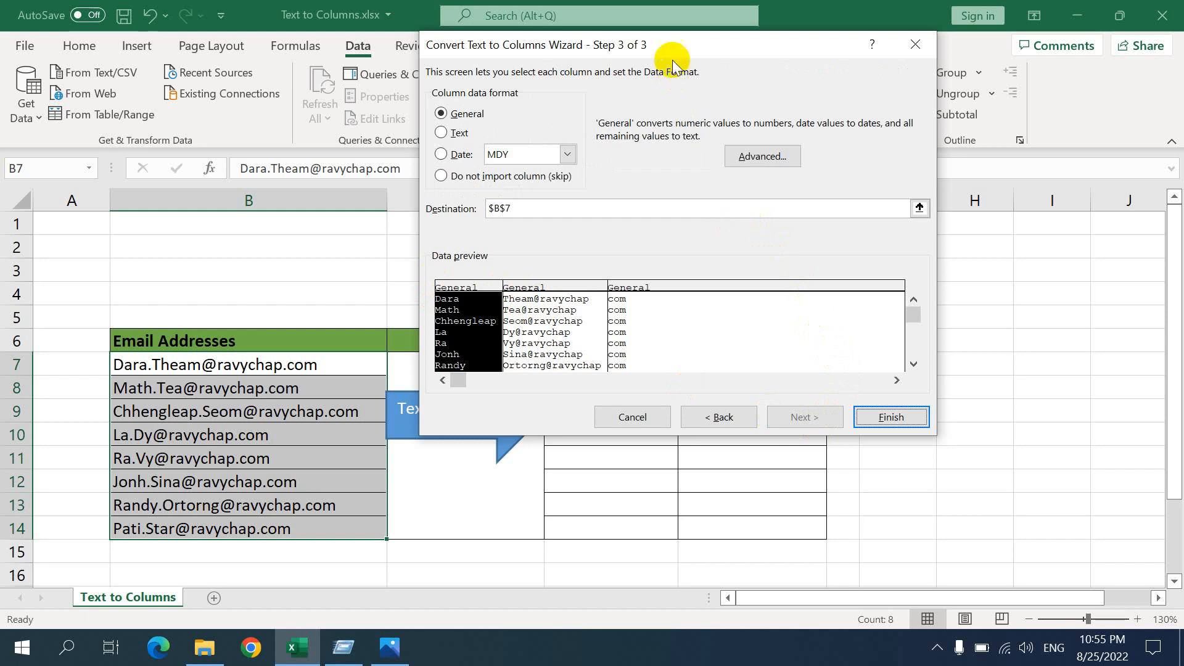
Edit the conversion's destination reference to read $D$7
drag(674, 43, 943, 124)
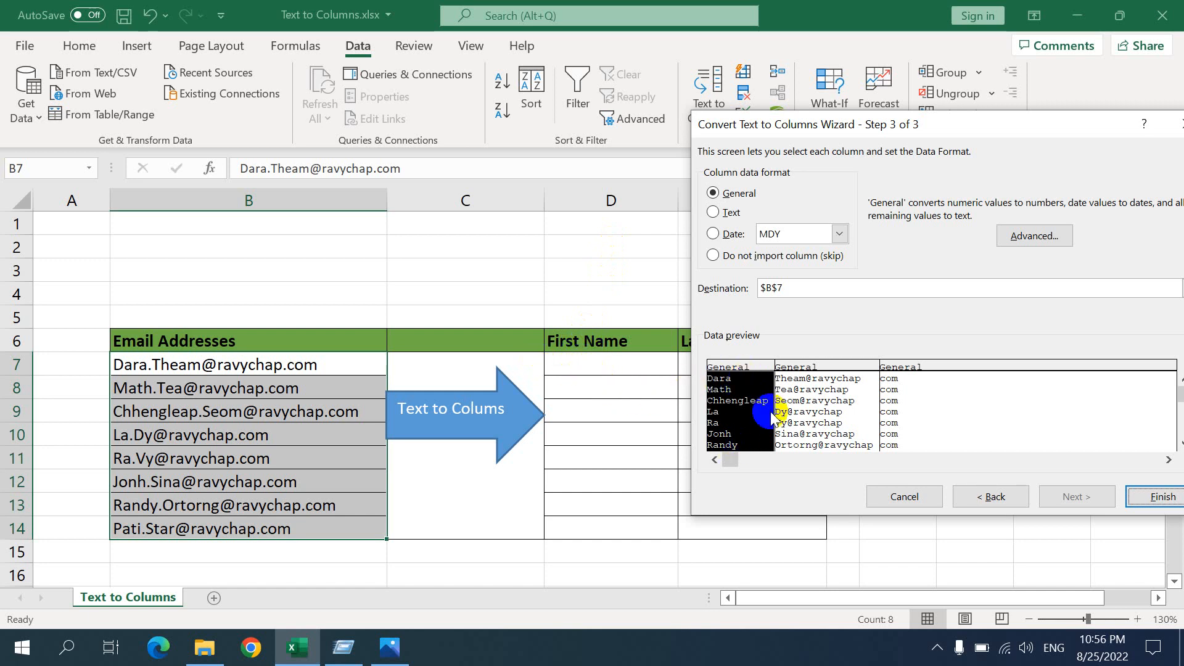
click(775, 288)
click(771, 289)
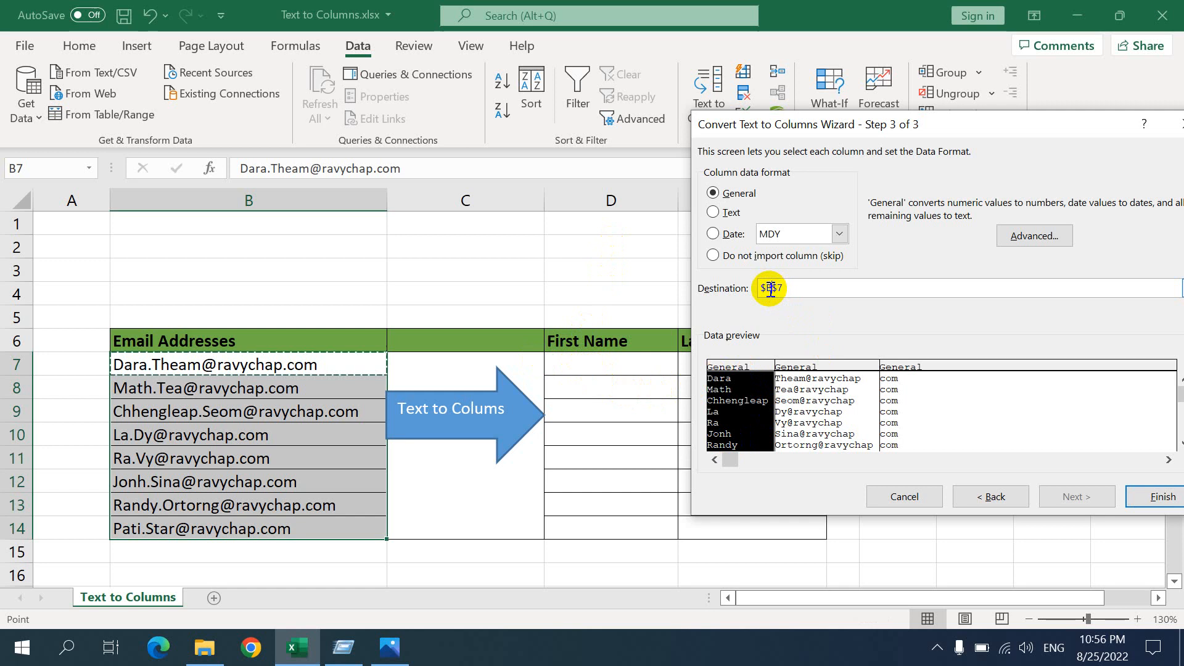
click(768, 288)
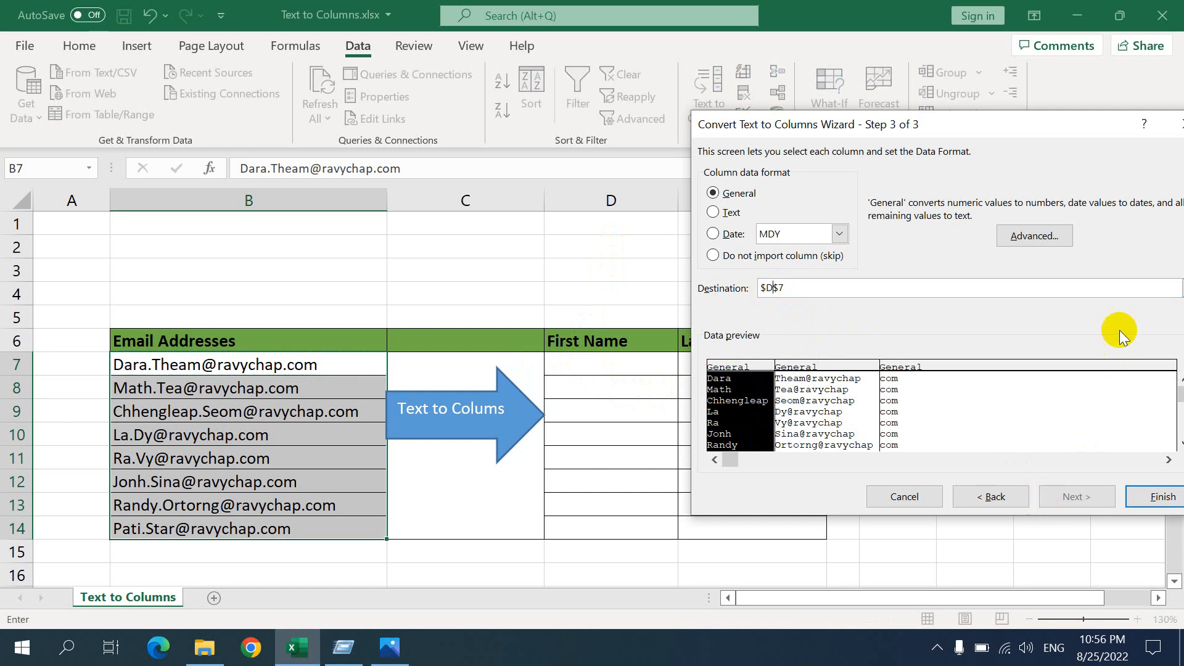
drag(1023, 123, 682, 101)
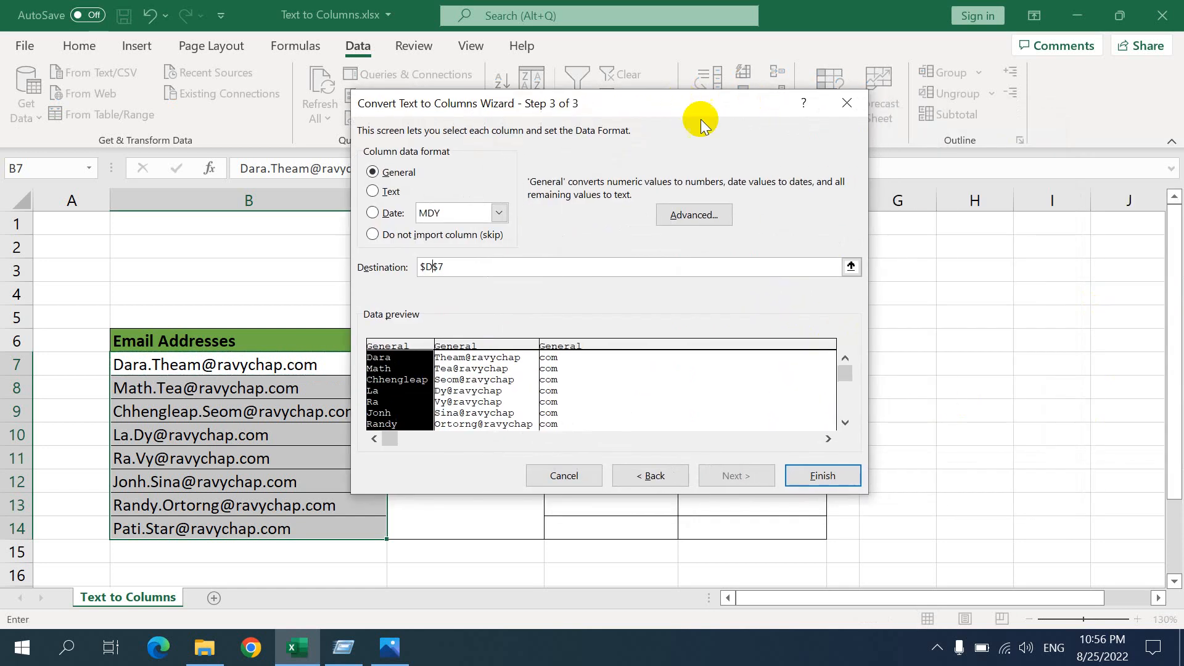
Try to pick the first cell under First Name as the destination, and clear the whole destination reference
click(851, 267)
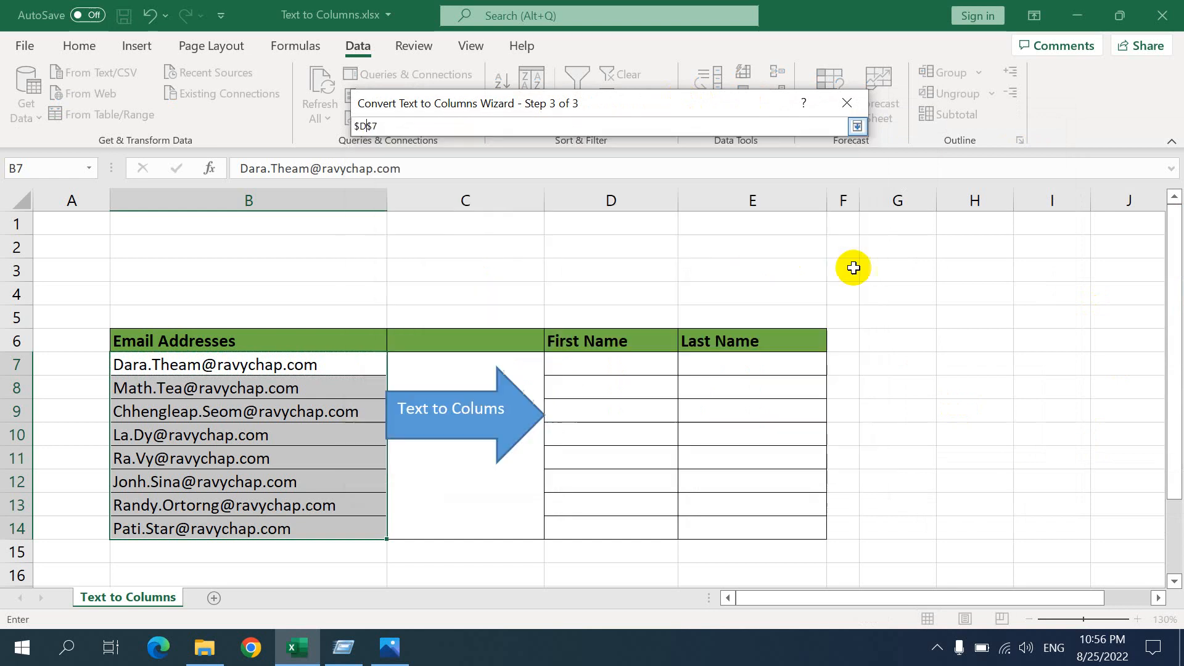
click(571, 367)
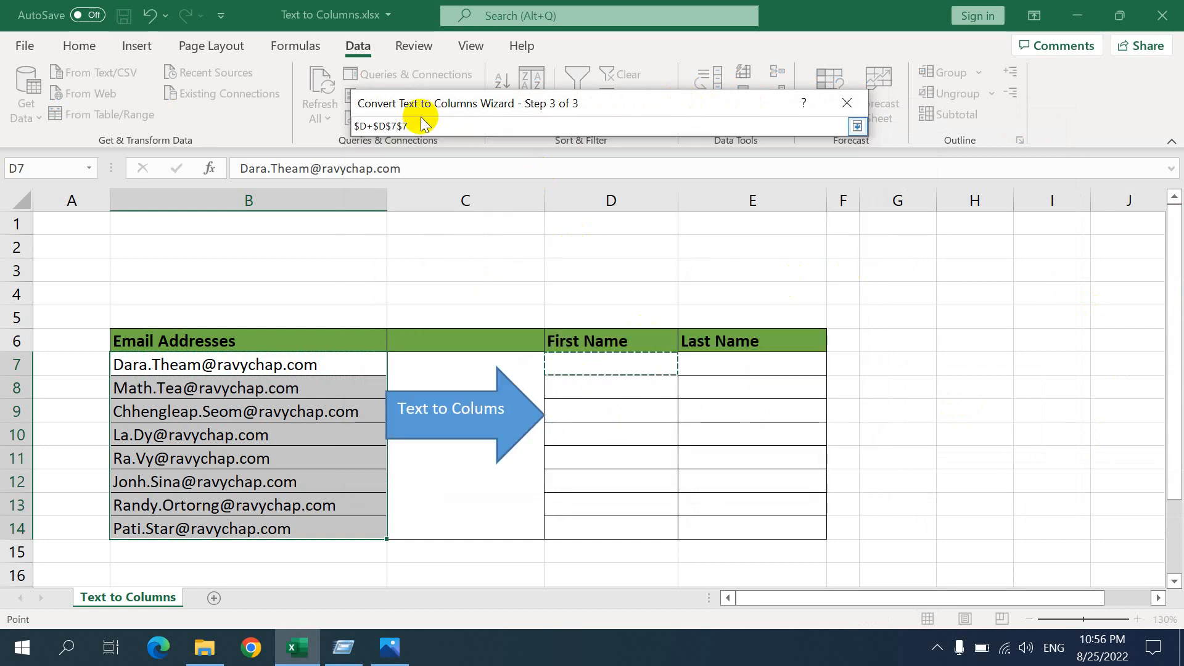
click(328, 133)
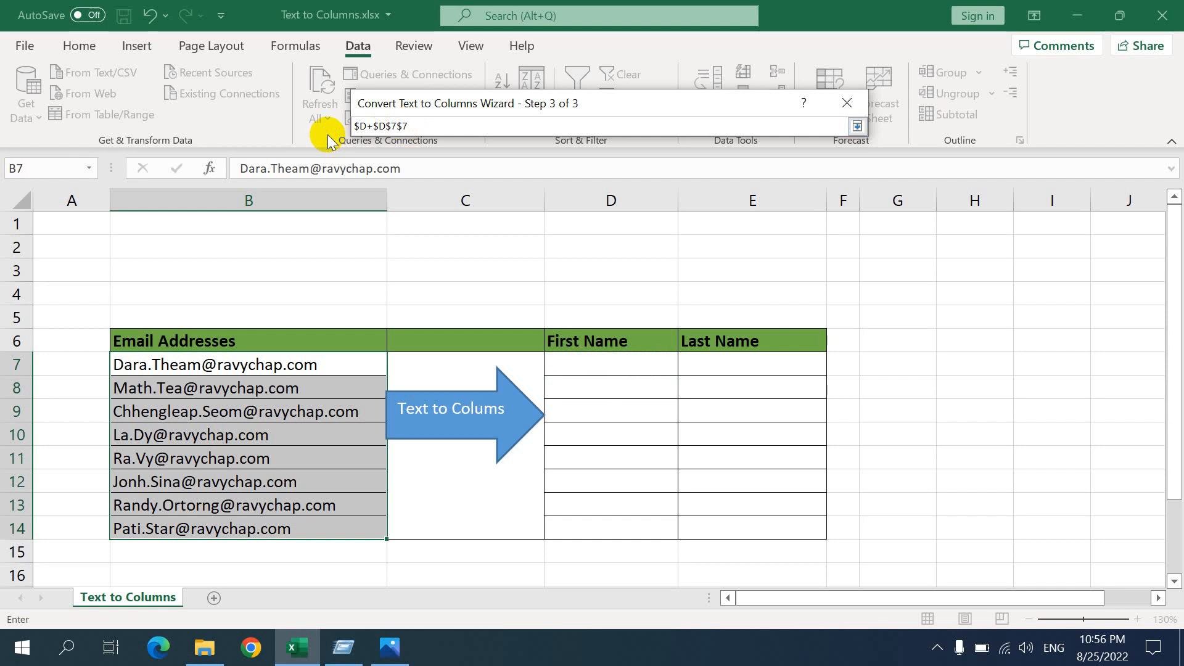
key(BackSpace)
key(BackSpace)
key(BackSpace)
key(BackSpace)
key(BackSpace)
key(BackSpace)
key(BackSpace)
key(BackSpace)
key(BackSpace)
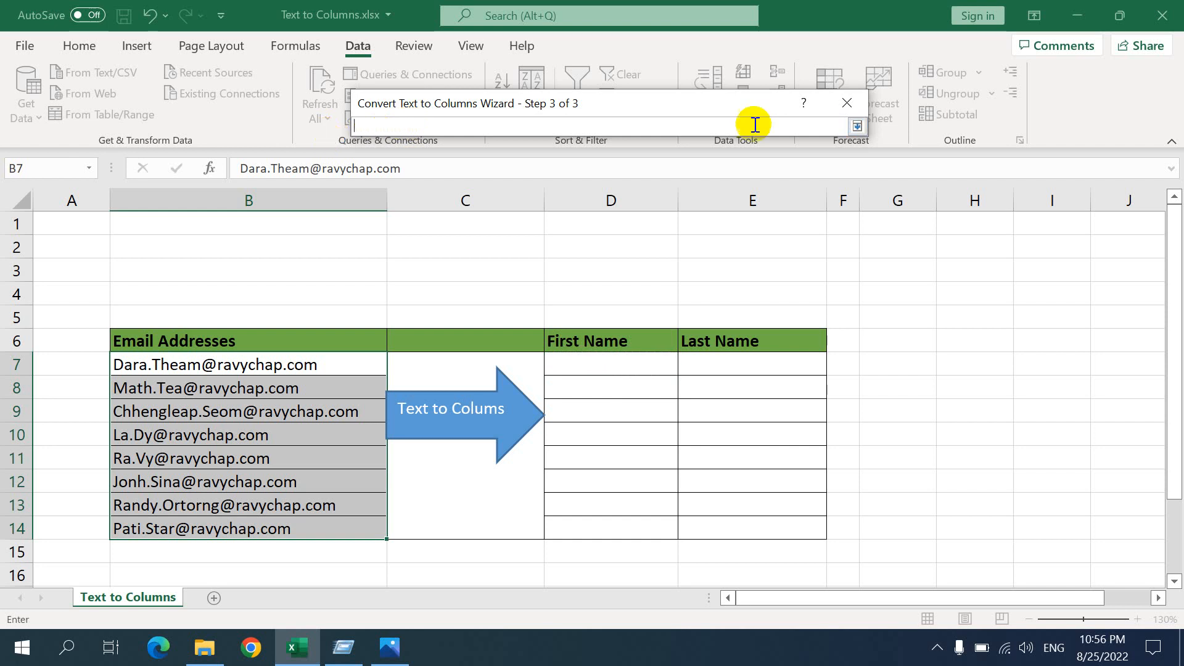
click(856, 127)
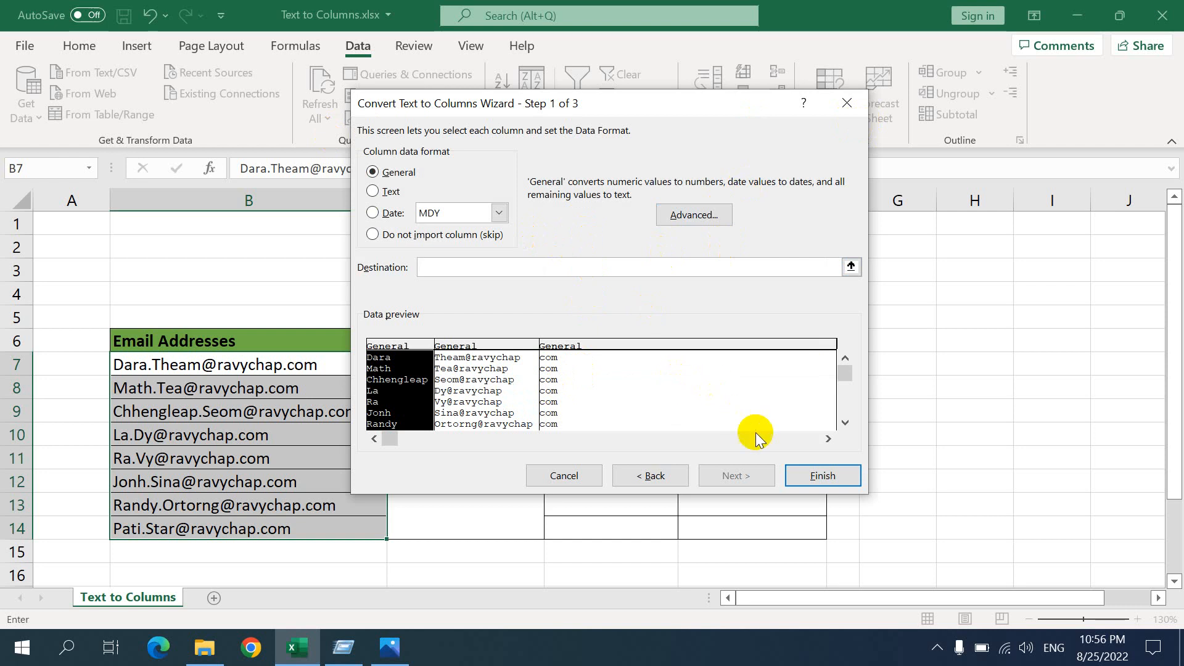
Pick cell D7 as the destination and finish the conversion, allowing existing data there to be replaced
click(851, 267)
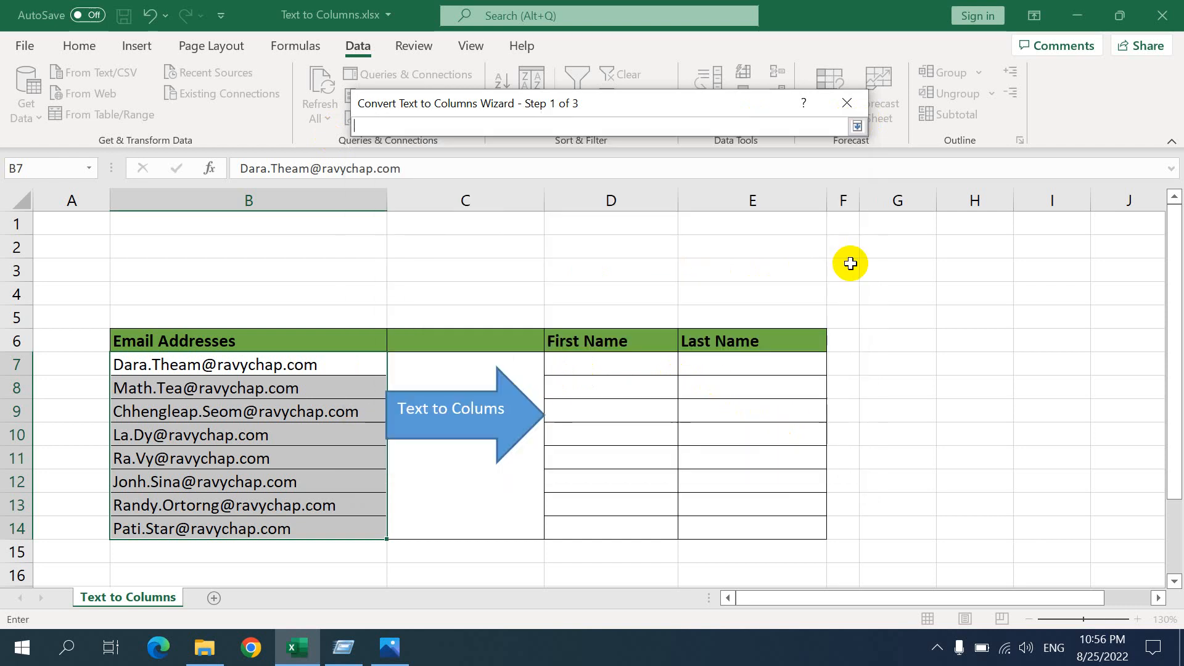
click(578, 364)
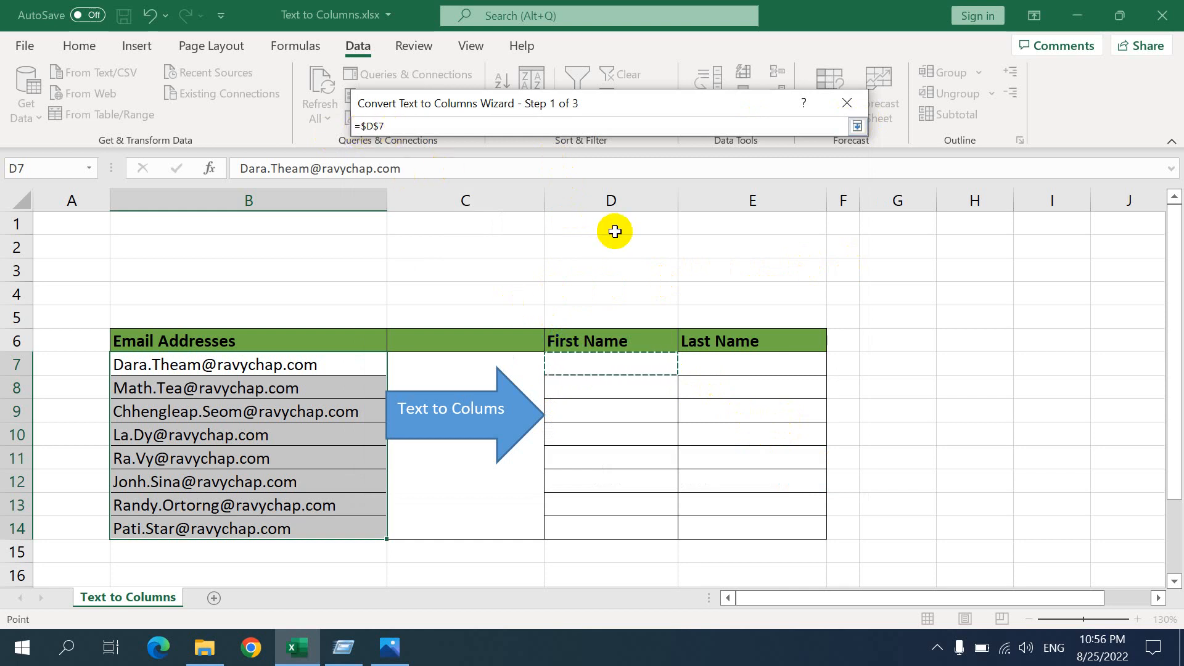
key(Return)
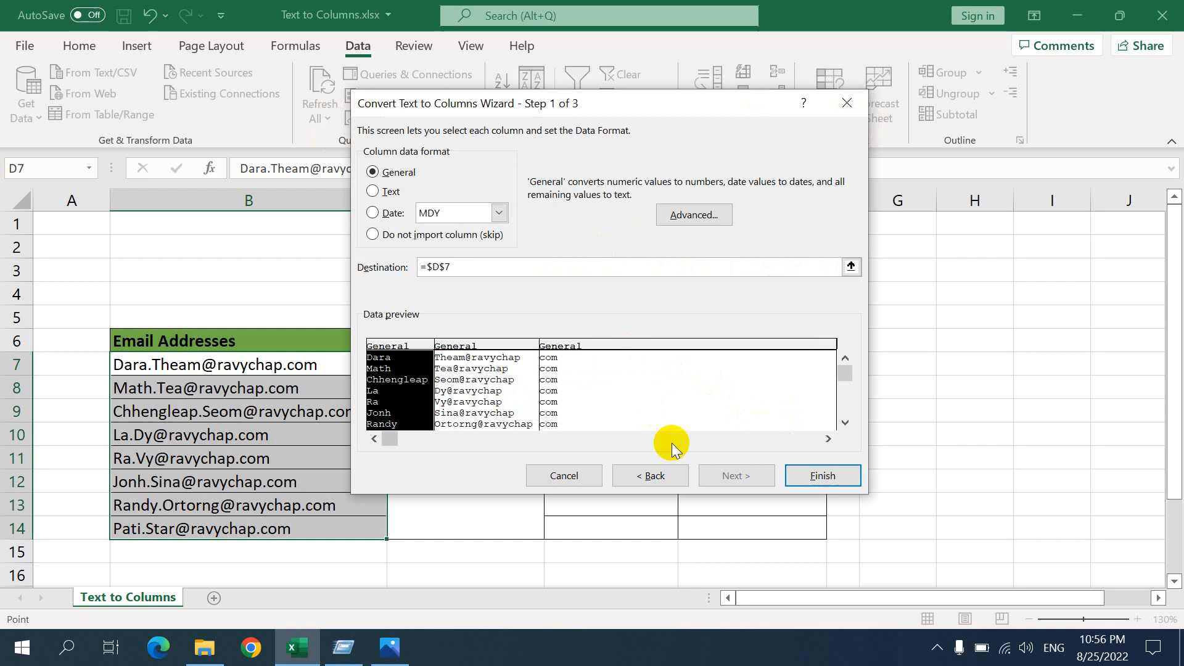
click(823, 475)
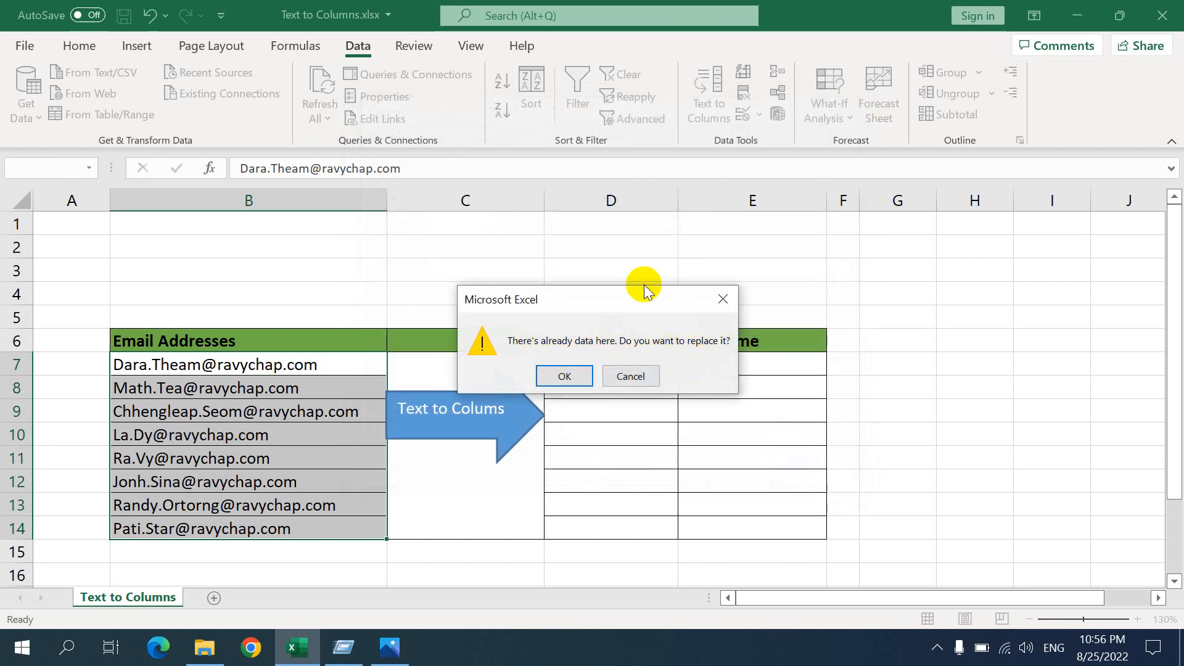
drag(648, 299, 445, 214)
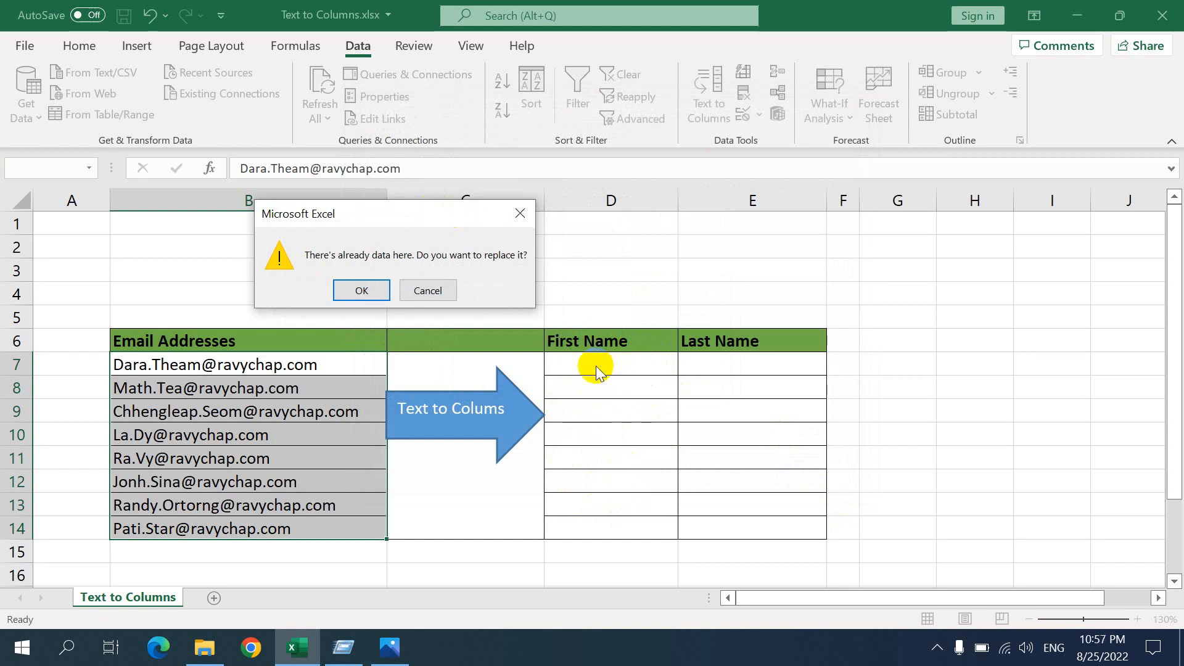
click(362, 292)
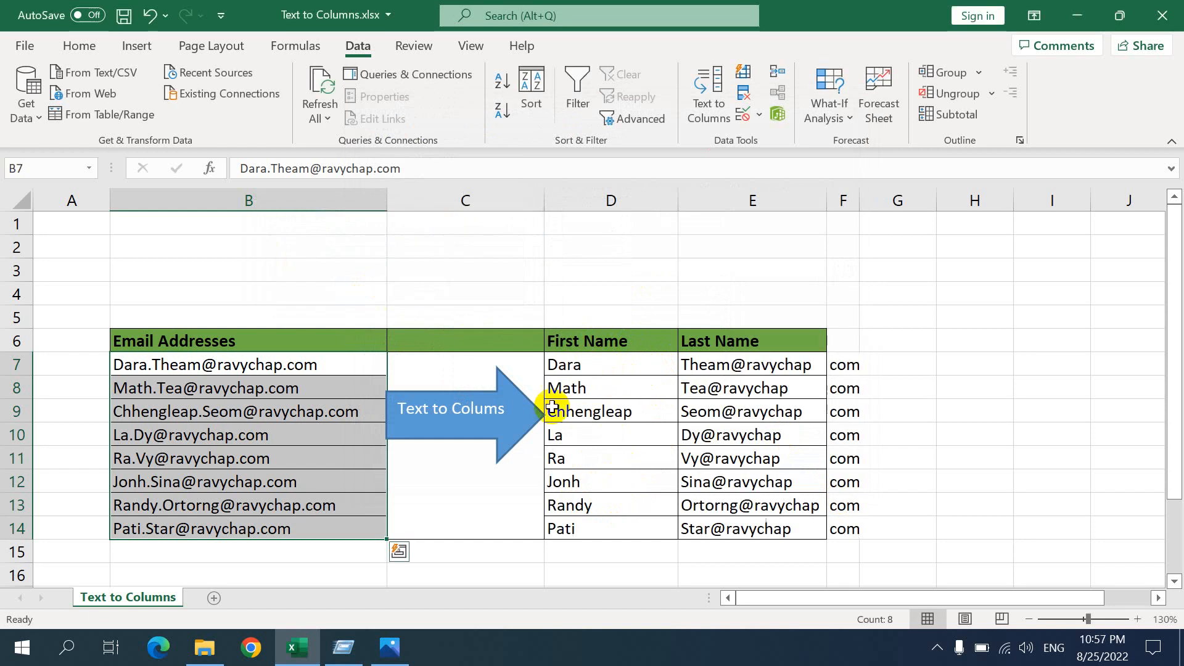
Start a Delimited Text to Columns conversion on the Last Name entries in E7:E14 and proceed to the delimiter settings
click(586, 363)
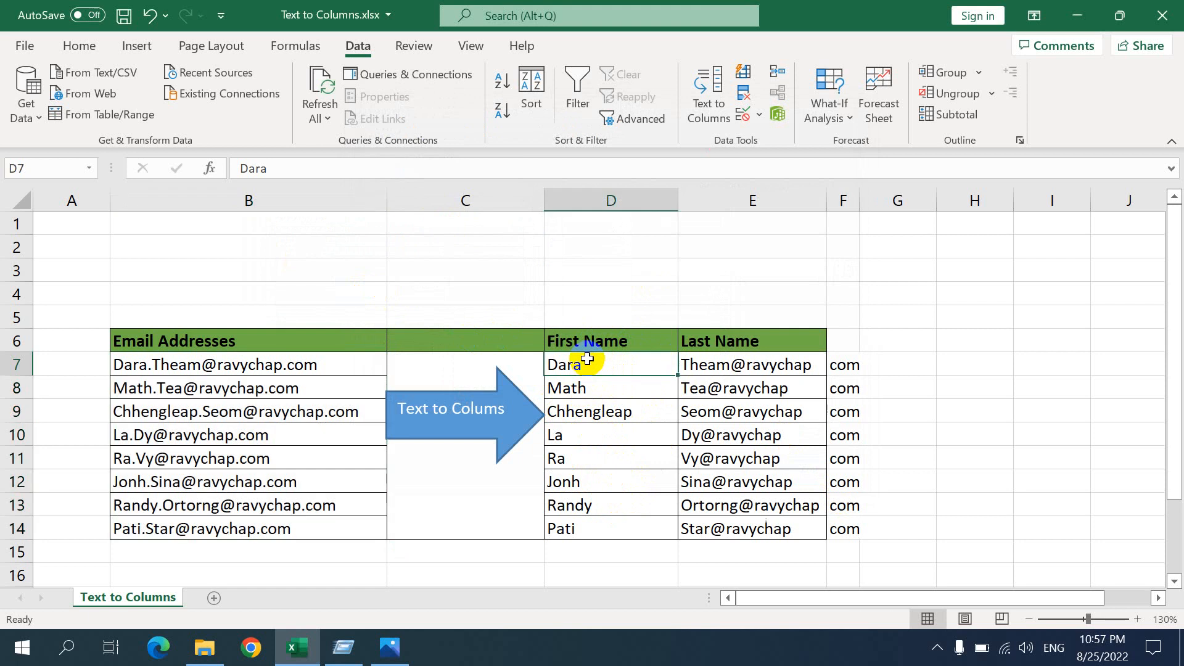
click(735, 370)
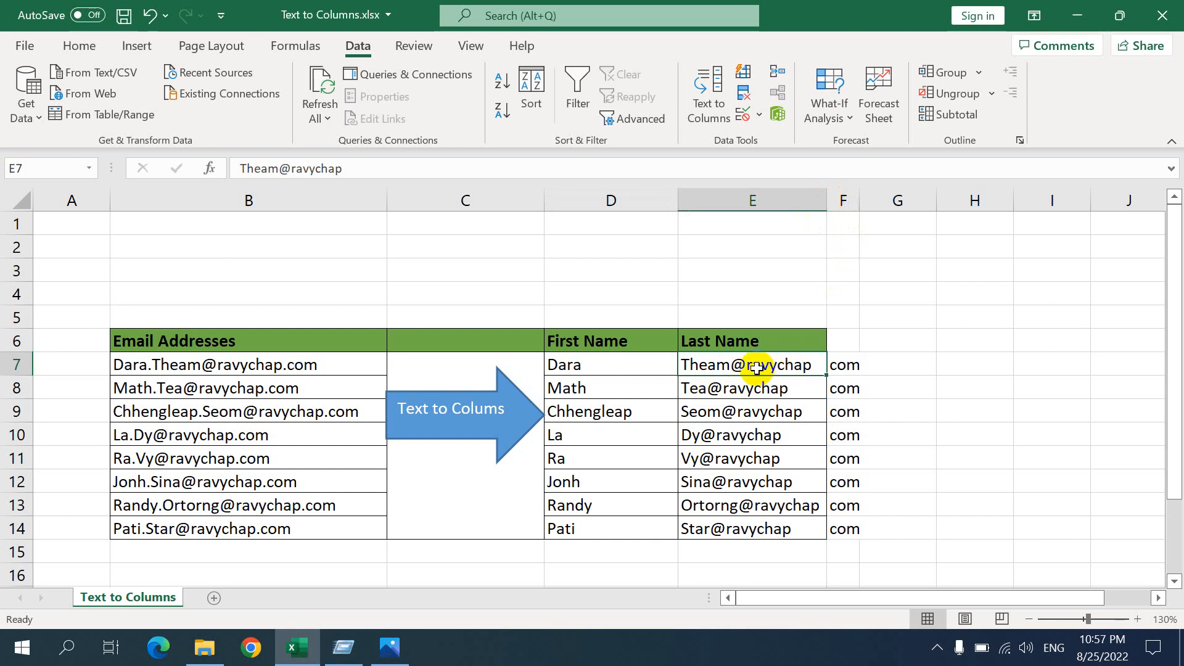
drag(757, 365, 765, 526)
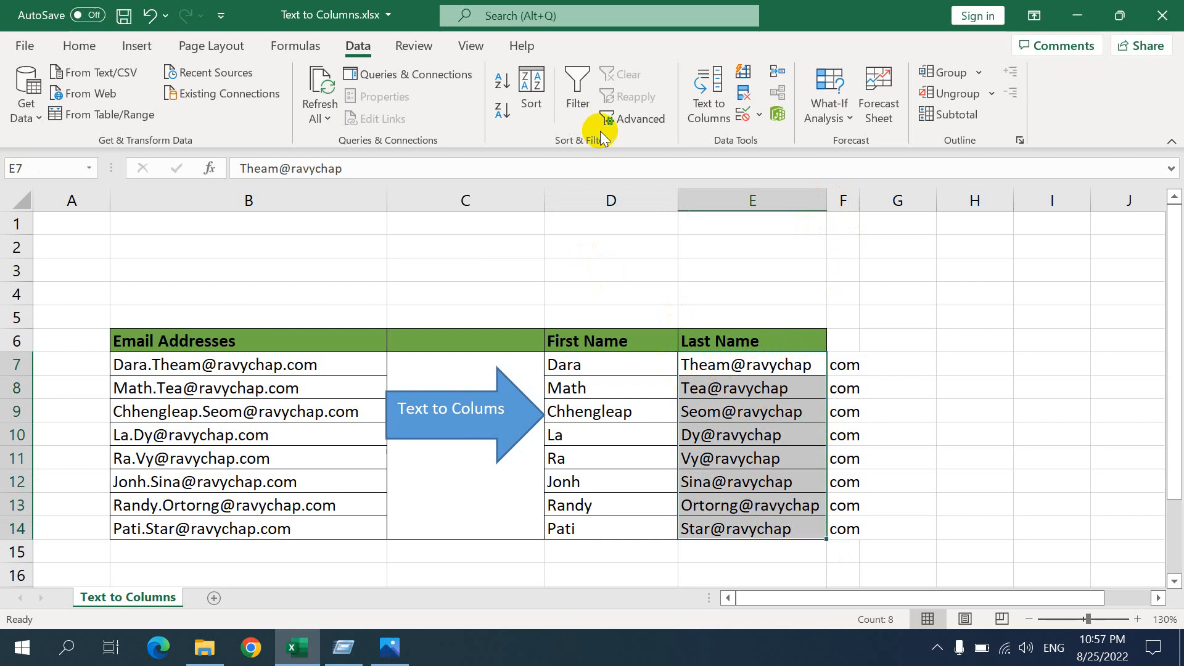
click(709, 88)
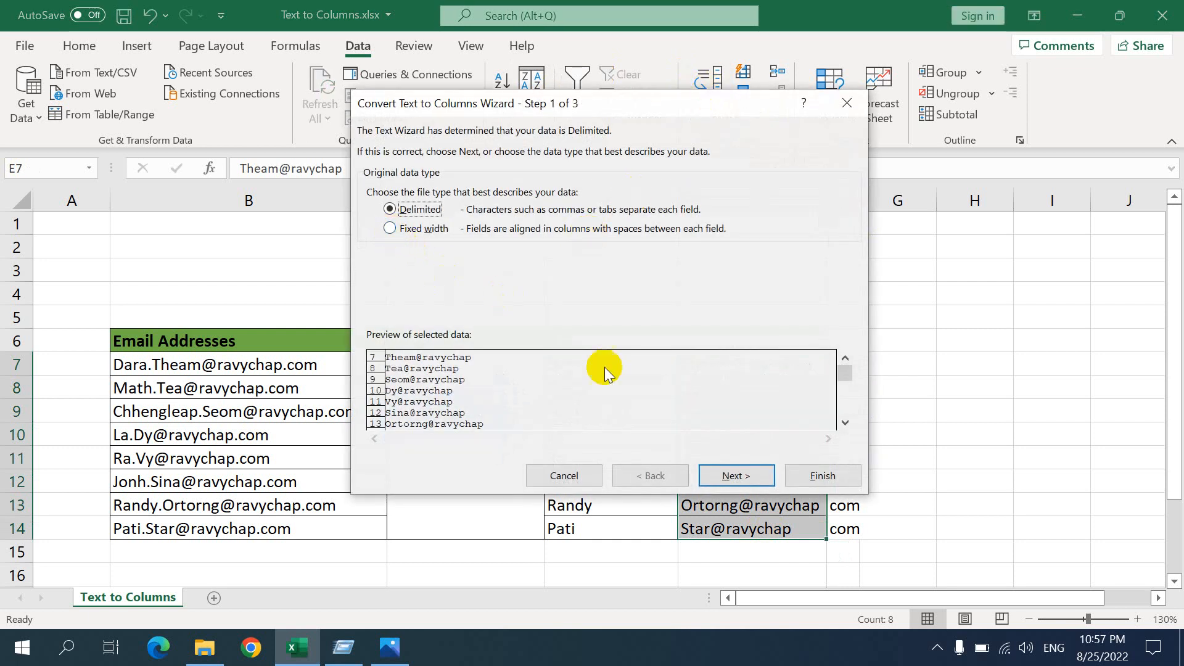
click(708, 472)
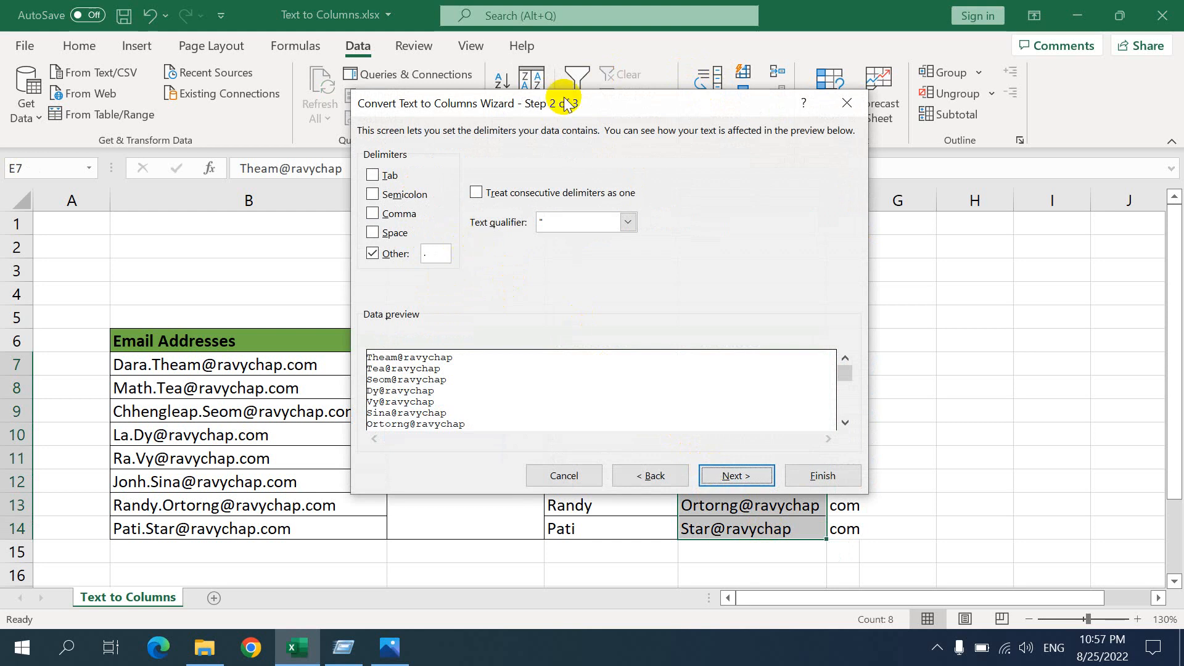
Set the Other delimiter to @ and proceed to the column data format stage
drag(562, 102, 320, 29)
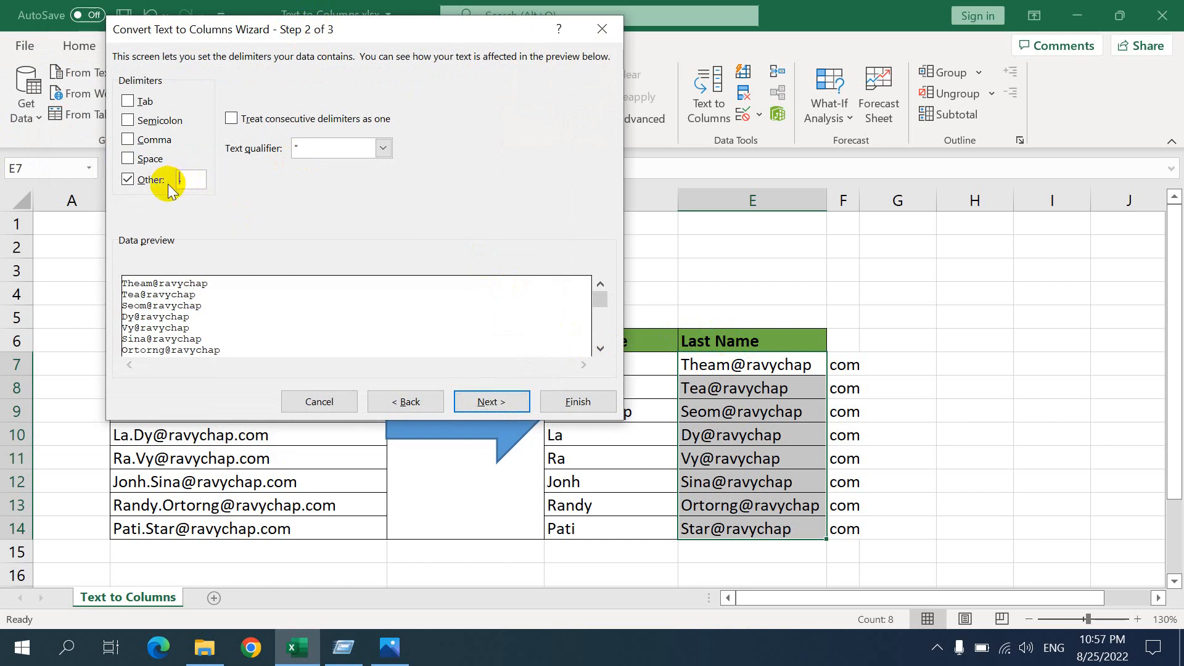
text(@)
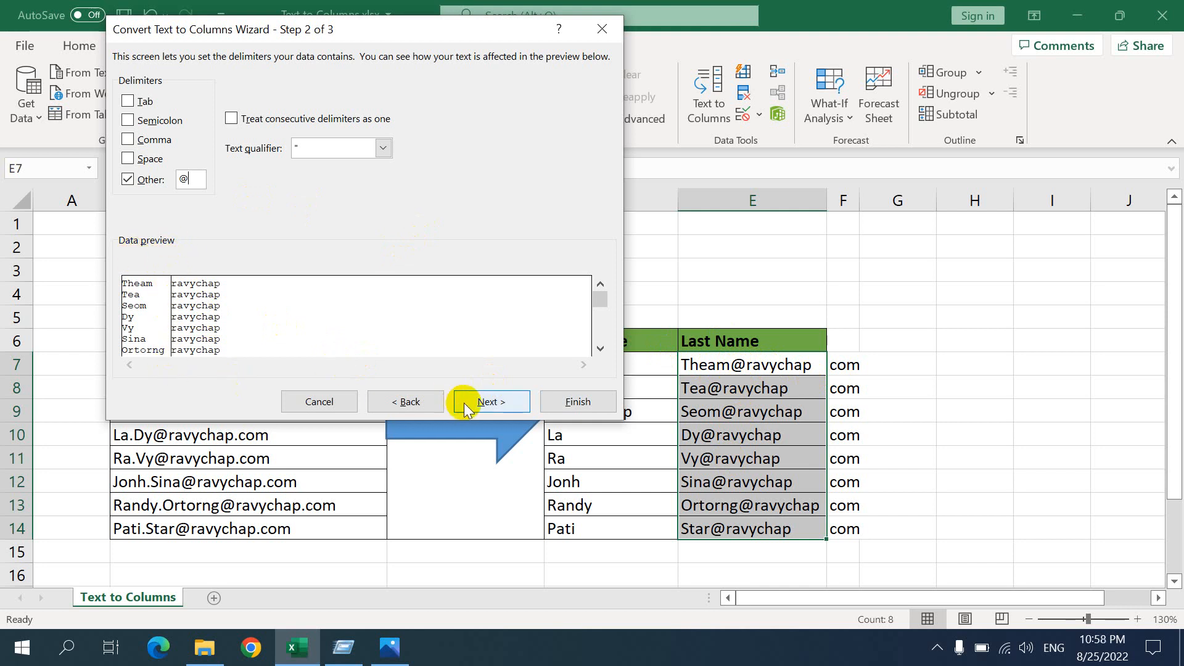
click(492, 404)
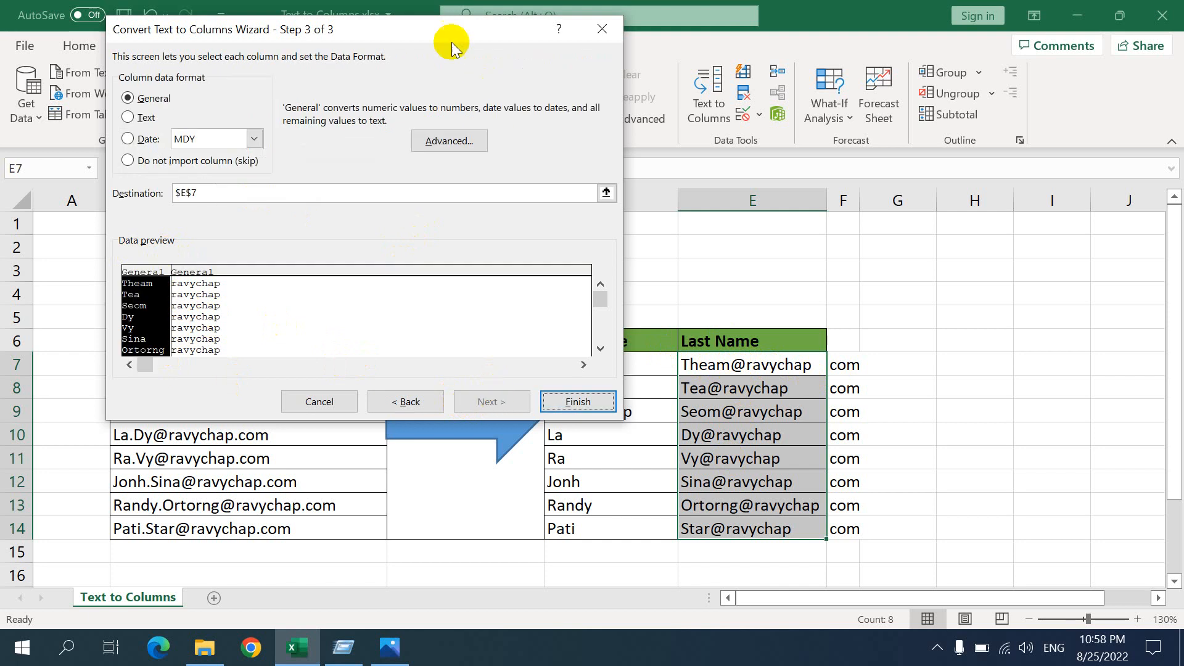
Finish the Last Name conversion with $E$7 as the destination, allowing existing data there to be replaced
drag(444, 27, 410, 119)
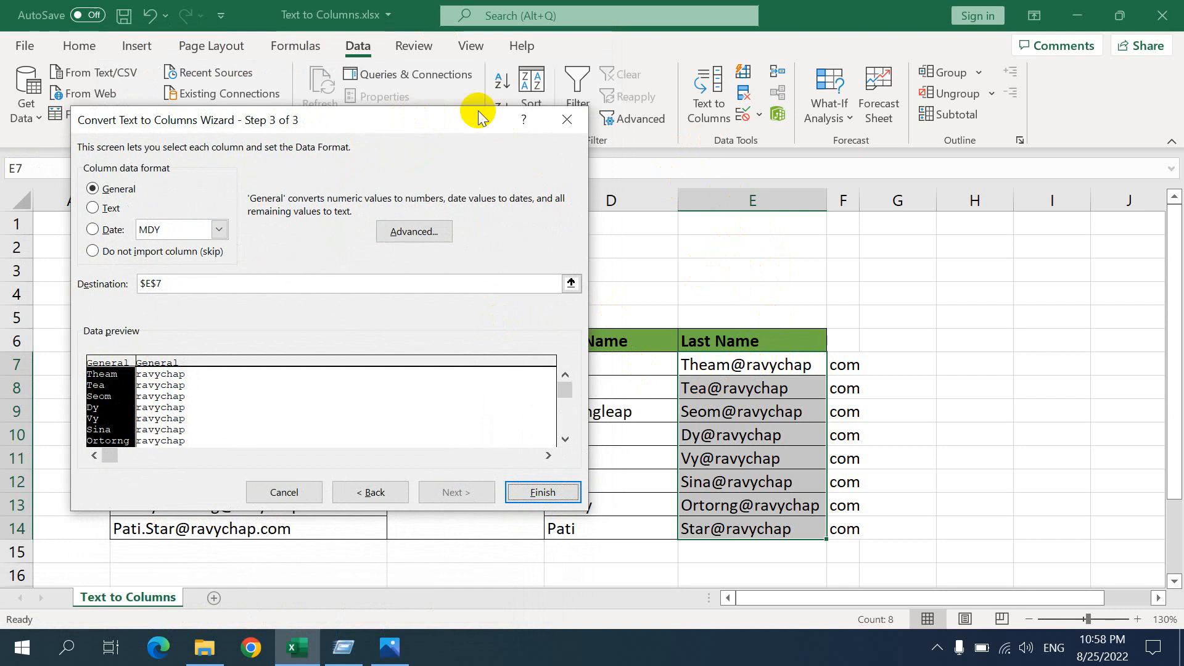
drag(479, 116, 1158, 397)
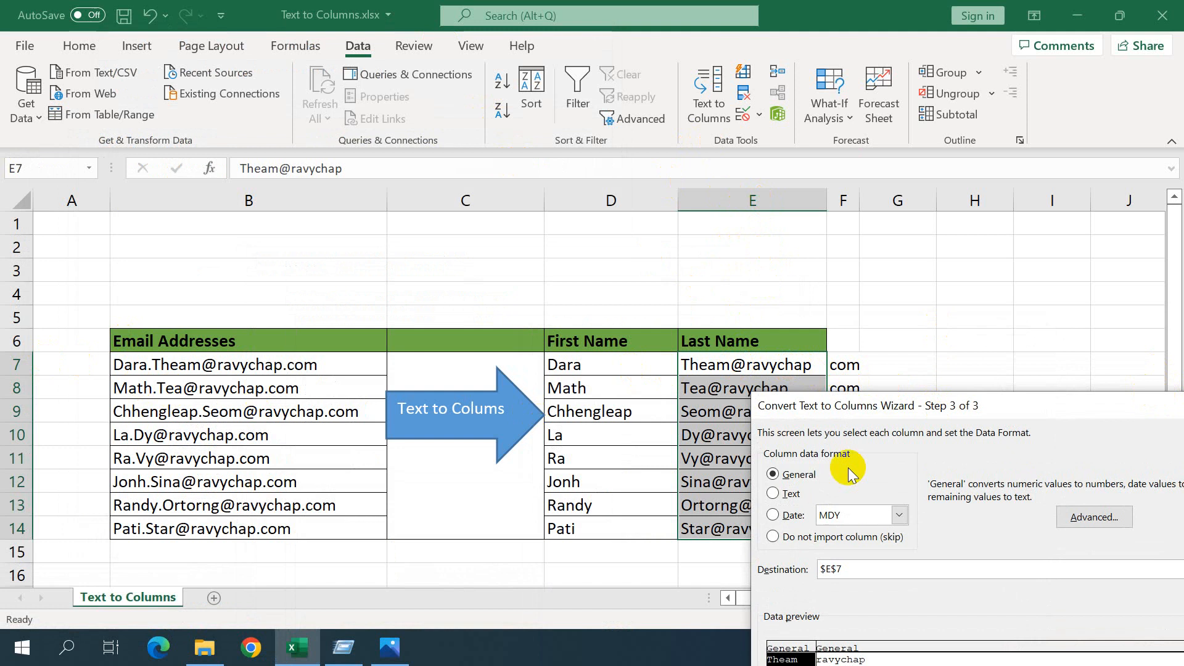
drag(906, 406, 882, 130)
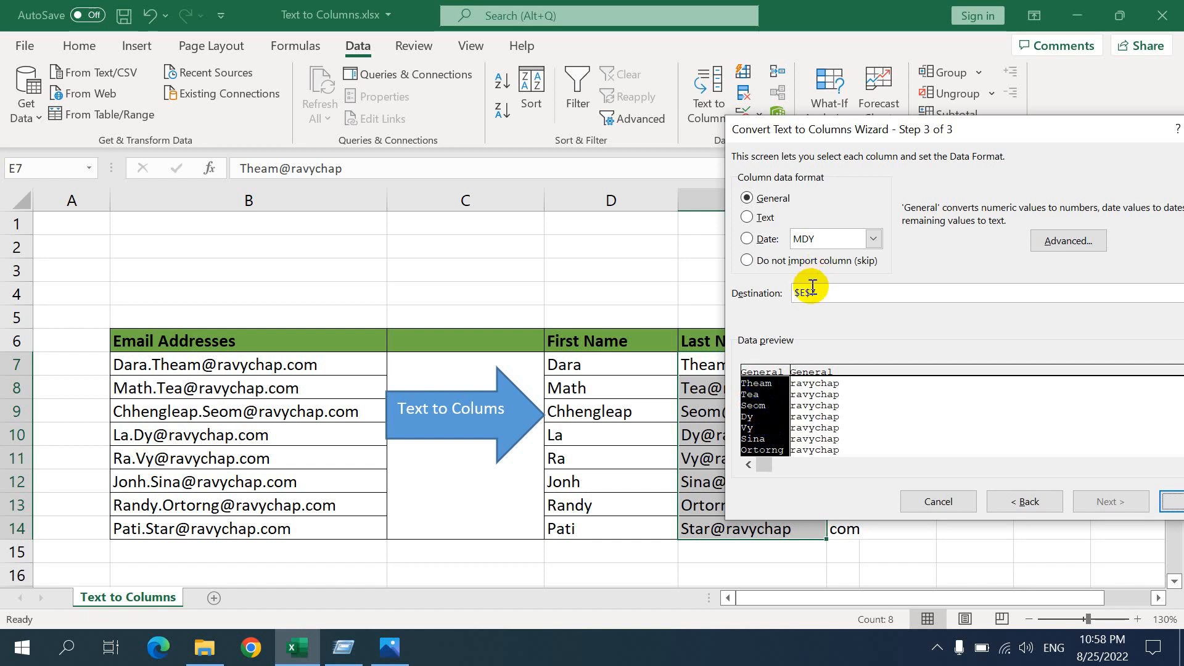
drag(938, 120, 656, 35)
click(909, 415)
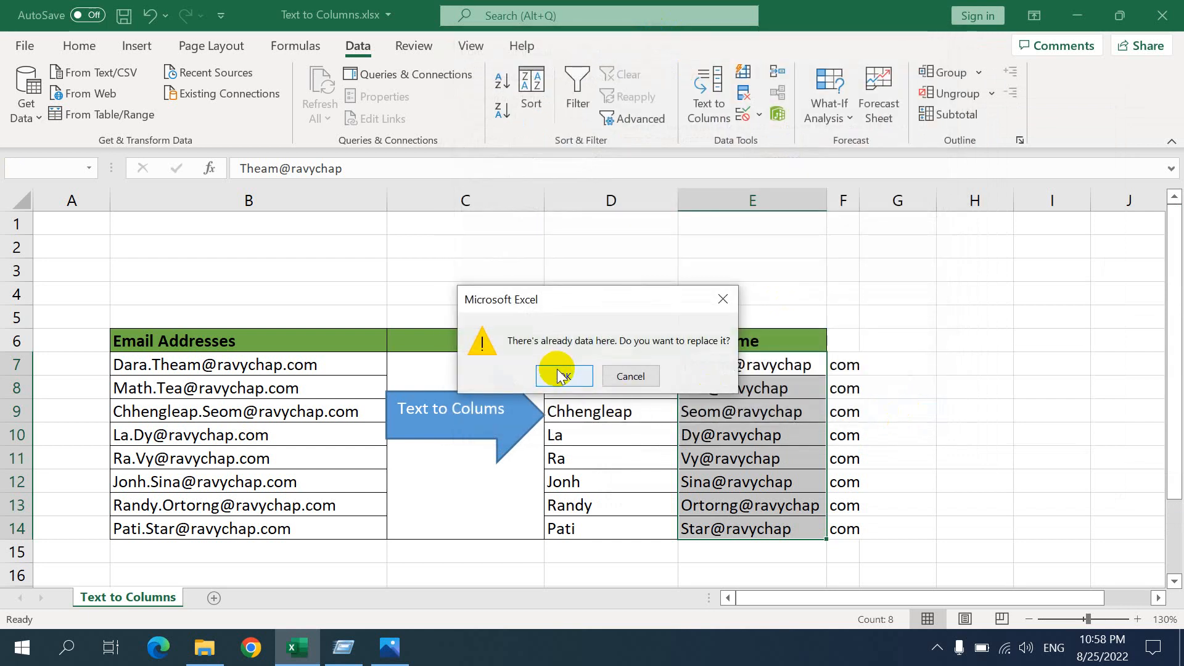
click(562, 377)
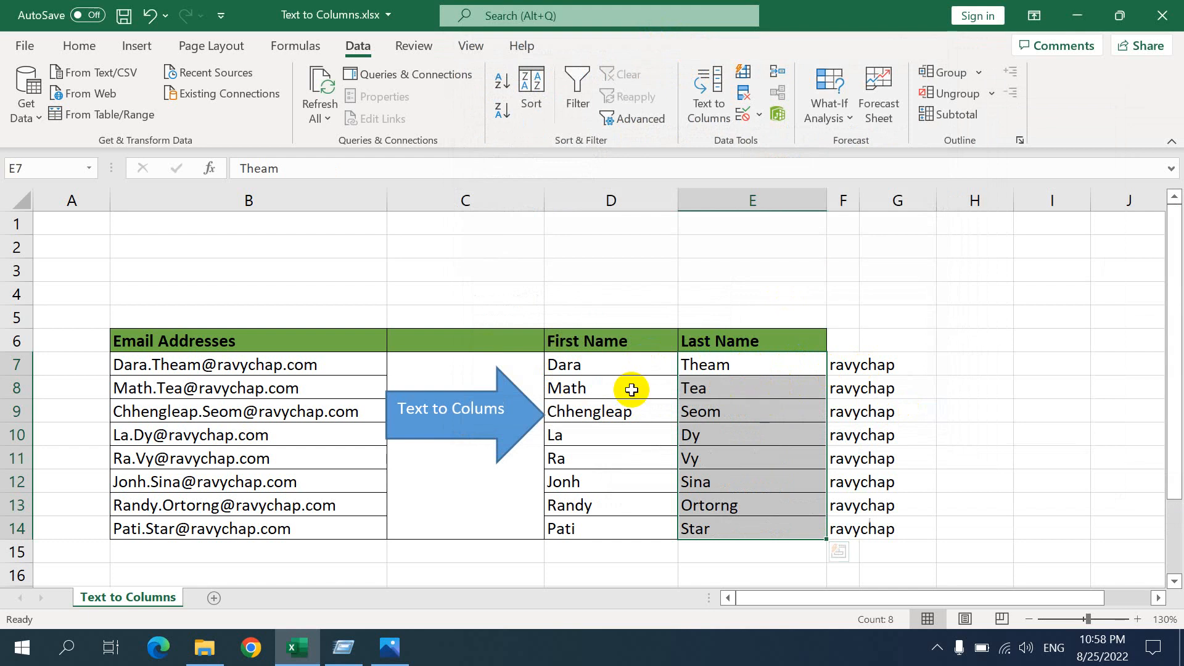
Clear the leftover domain text beside the Last Name column in F7:G14
click(645, 378)
click(768, 364)
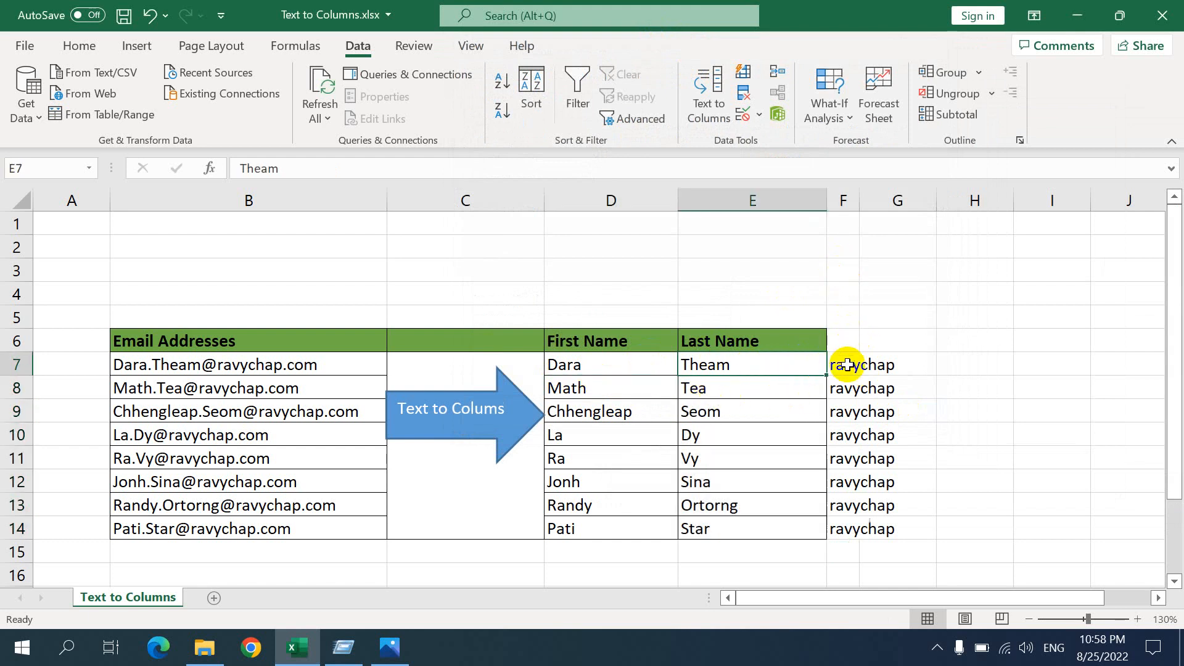
drag(840, 364, 888, 529)
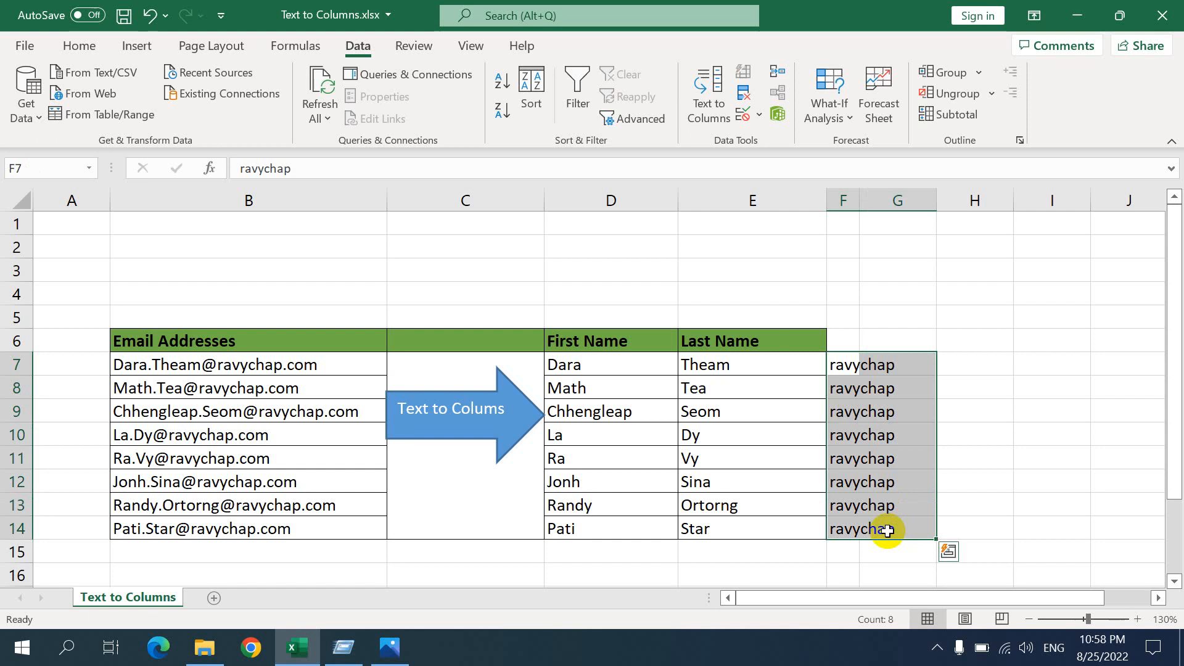
key(Delete)
click(1064, 312)
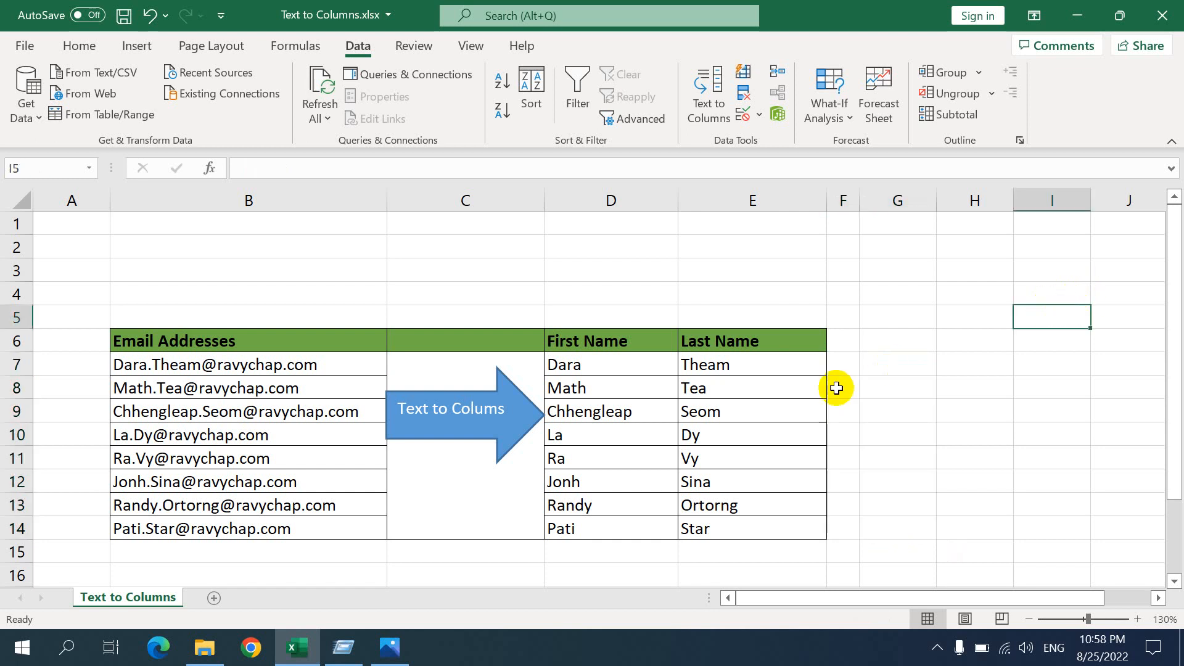
Try to copy the first-name part of the email address in B7 into cell G7
click(631, 388)
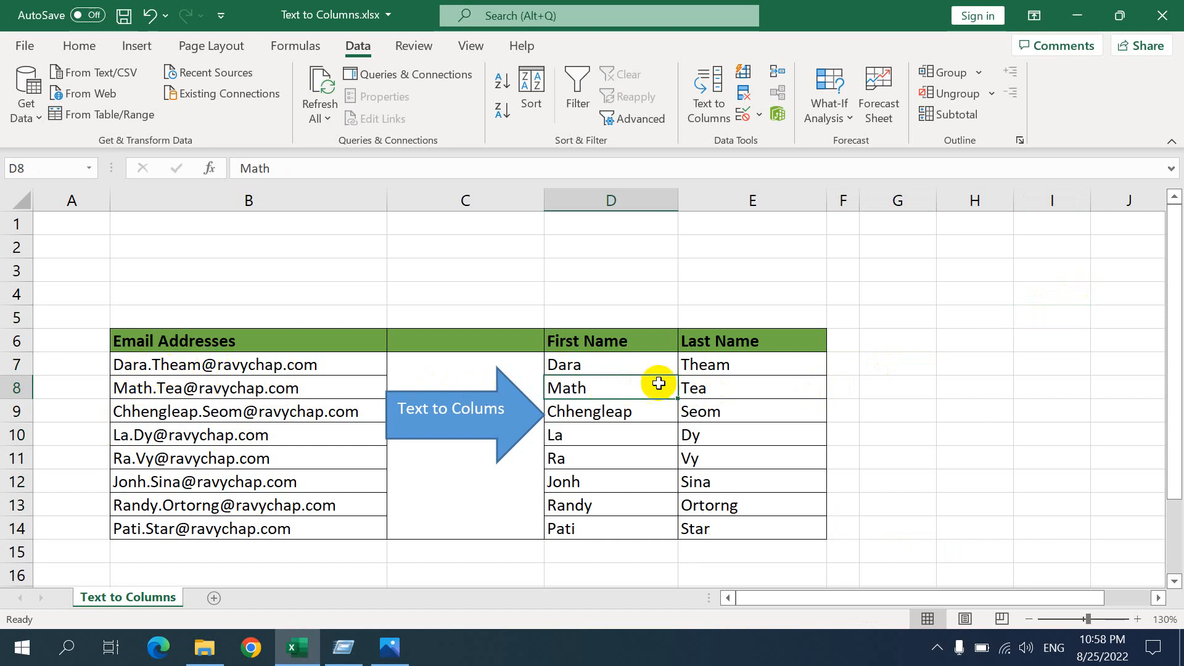
click(906, 368)
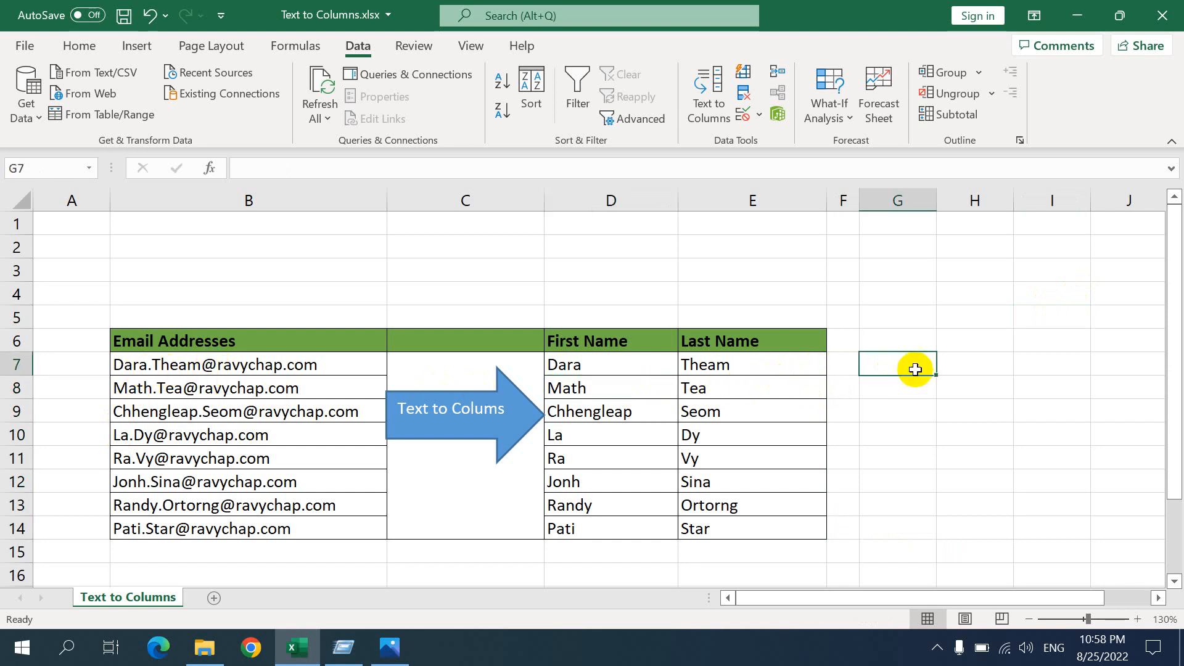
click(261, 363)
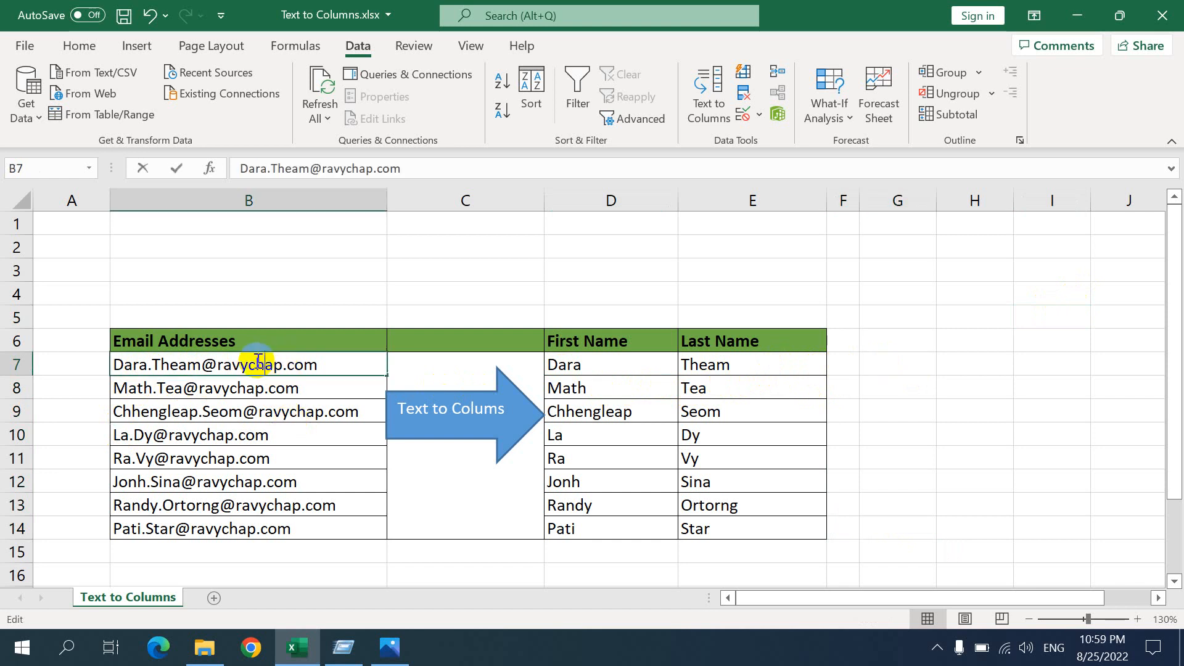
double_click(265, 364)
drag(149, 364, 111, 365)
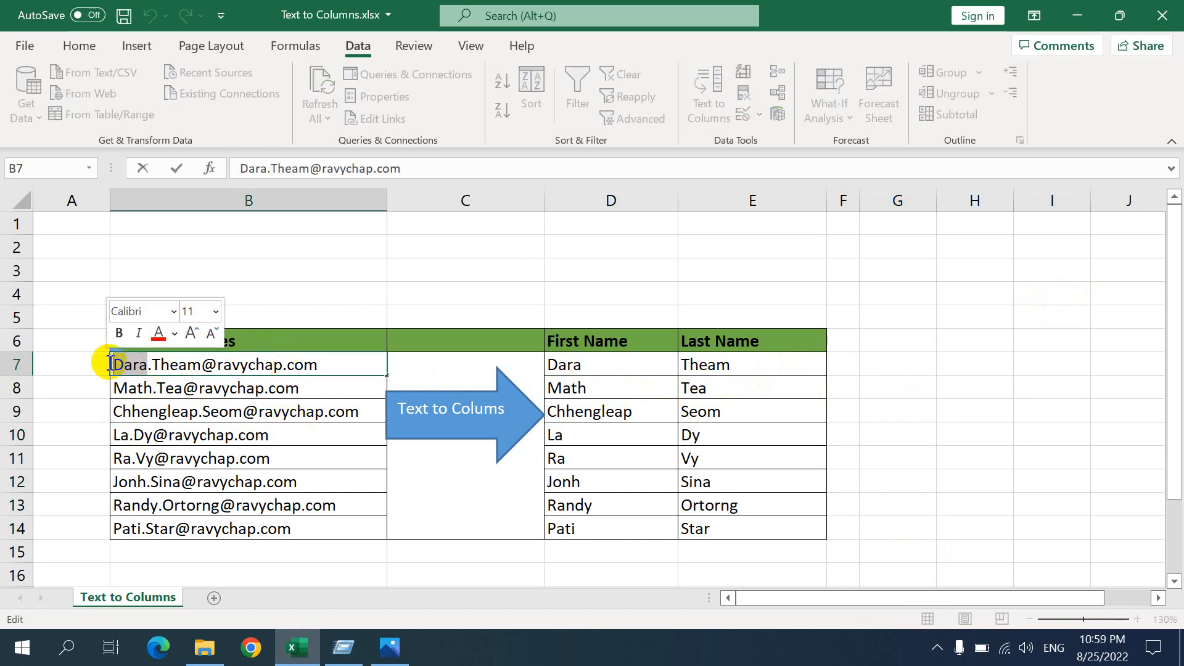
click(895, 368)
text(v)
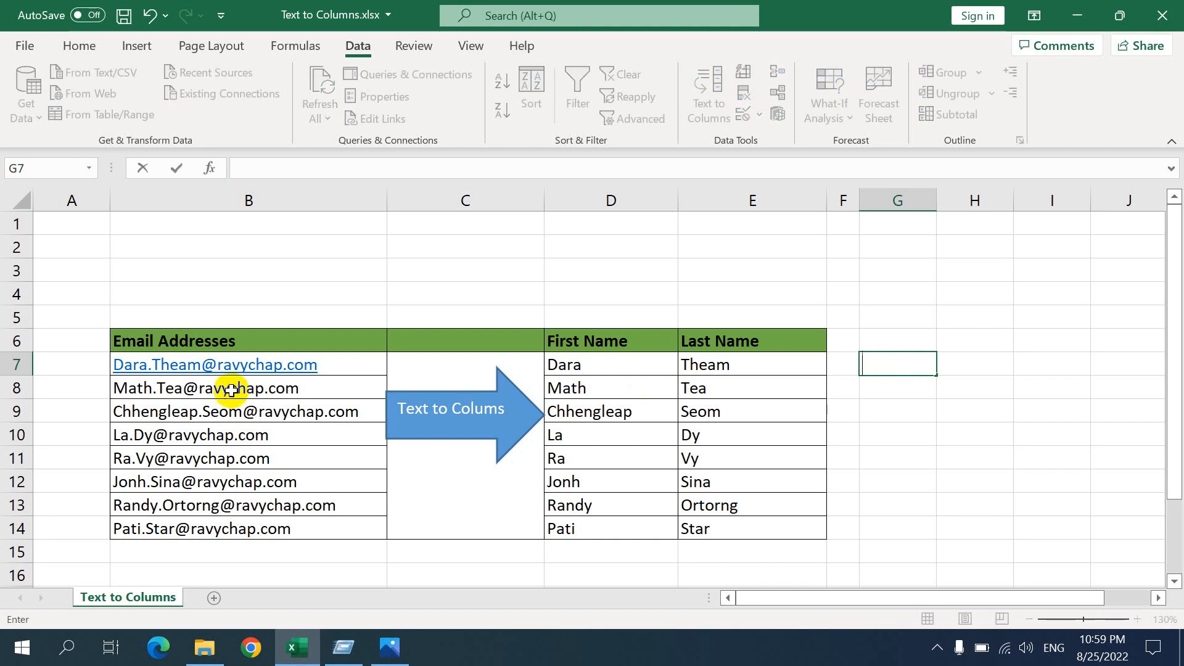
Copy only the first-name part of the email address in B7 and paste it into cell G6
double_click(332, 364)
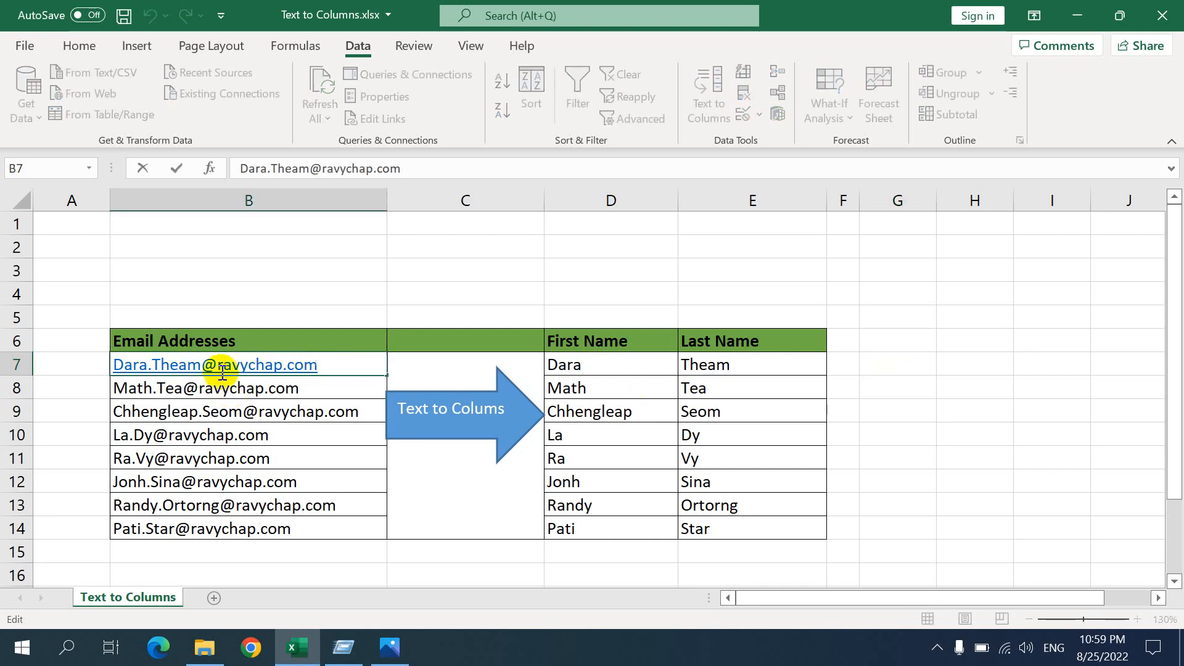
drag(148, 366, 115, 365)
key(ctrl+c)
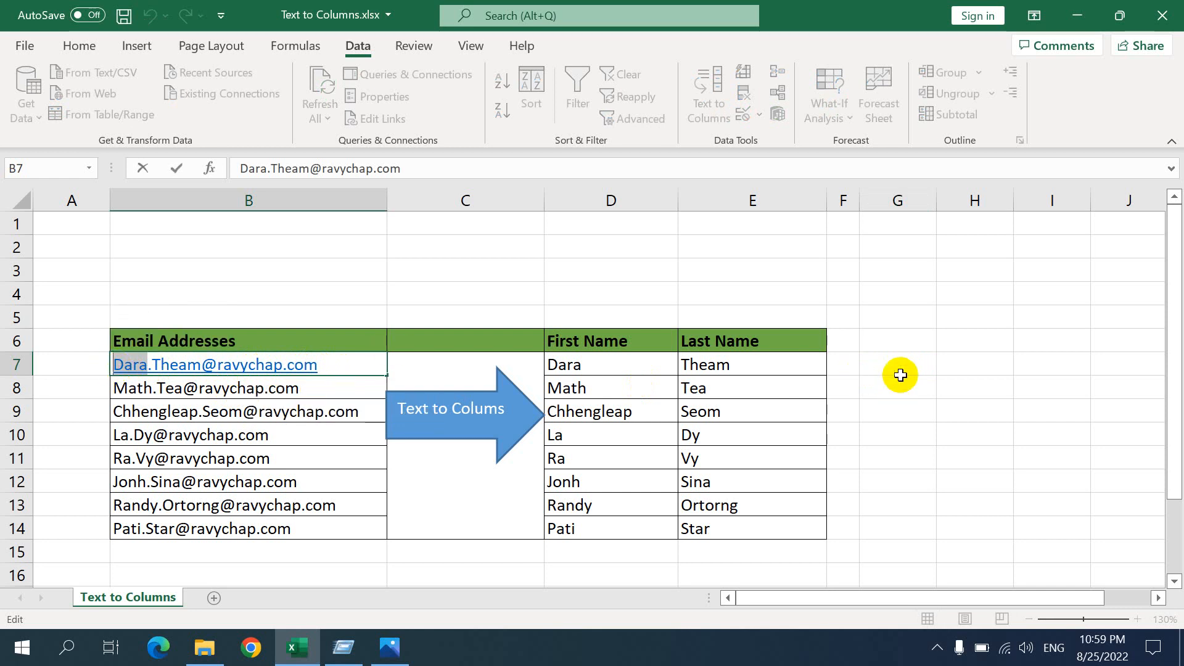
click(908, 339)
key(ctrl+v)
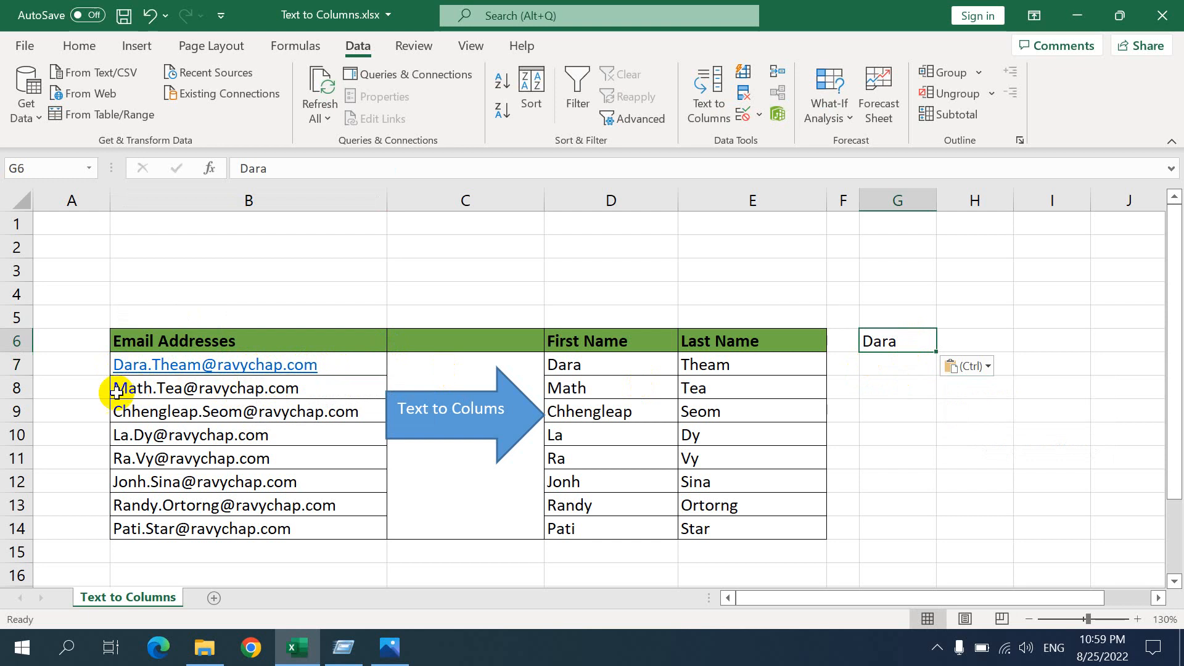
Clear the pasted first name from cell G6
click(893, 368)
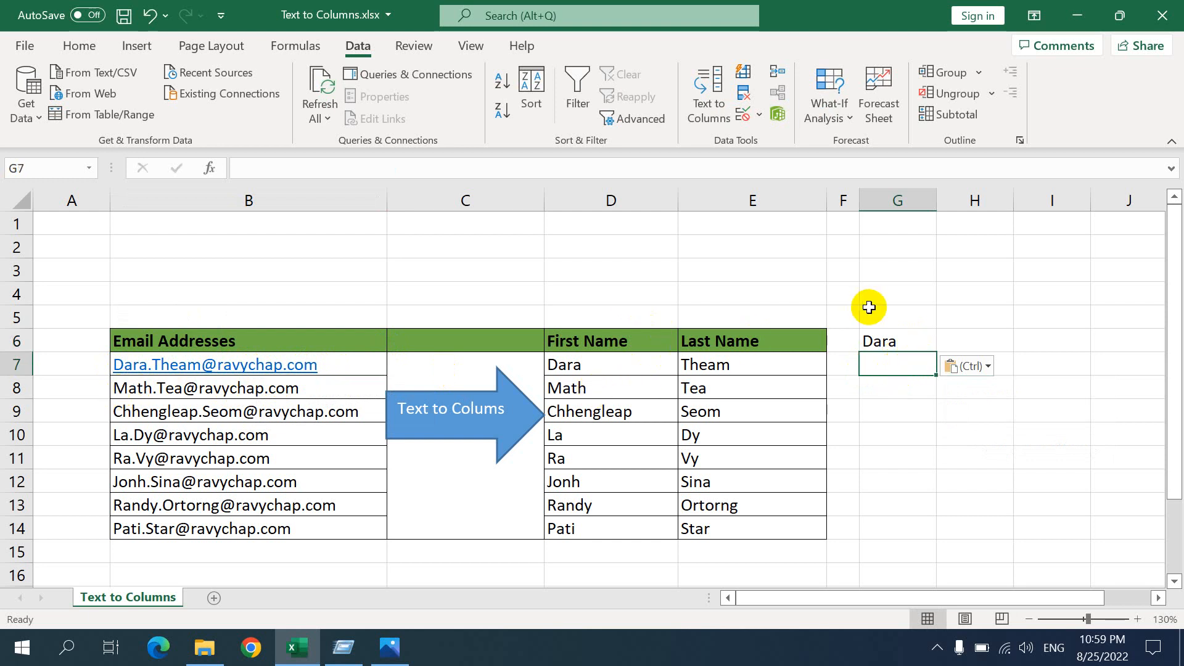
click(871, 339)
key(Delete)
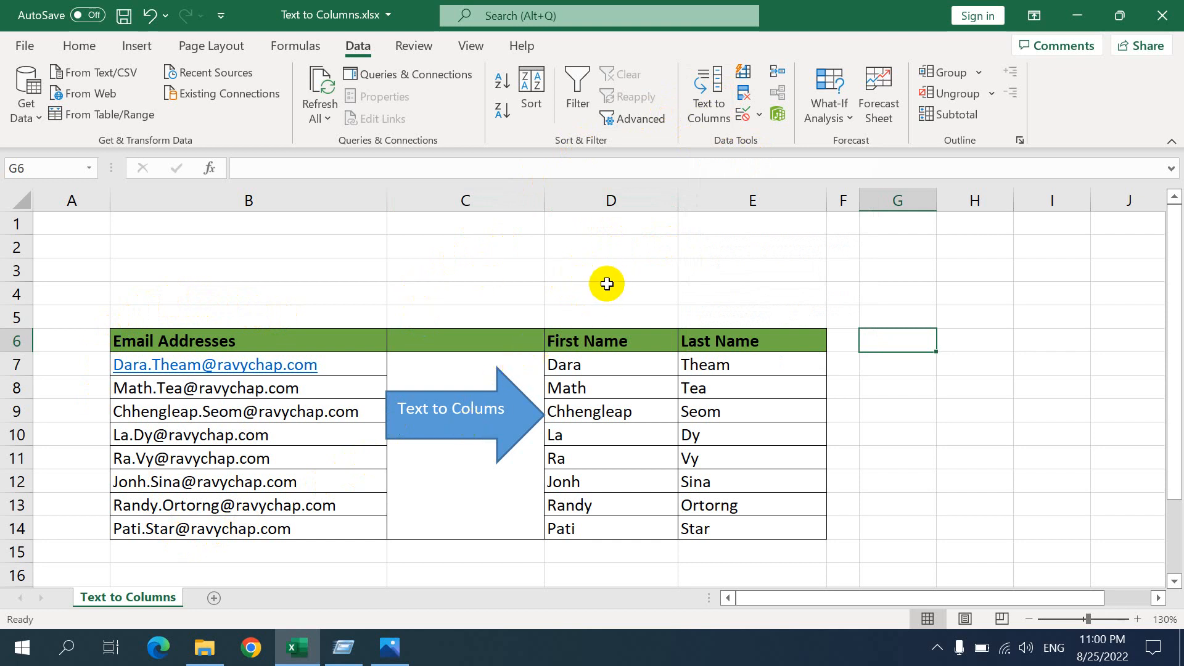
click(937, 647)
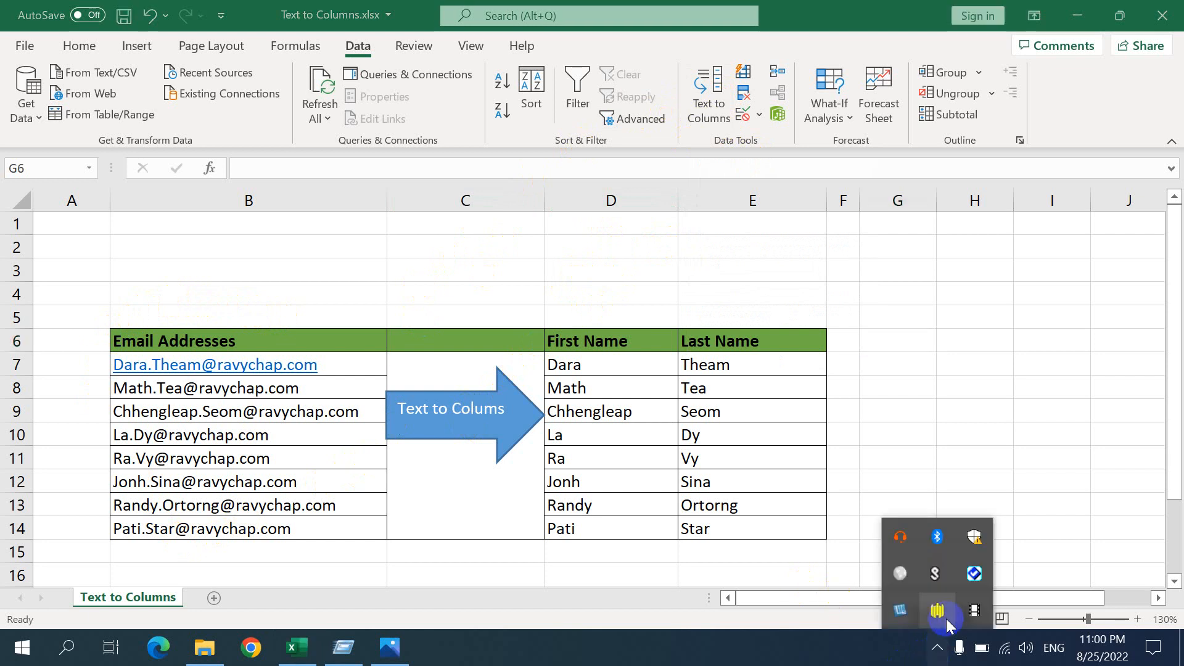